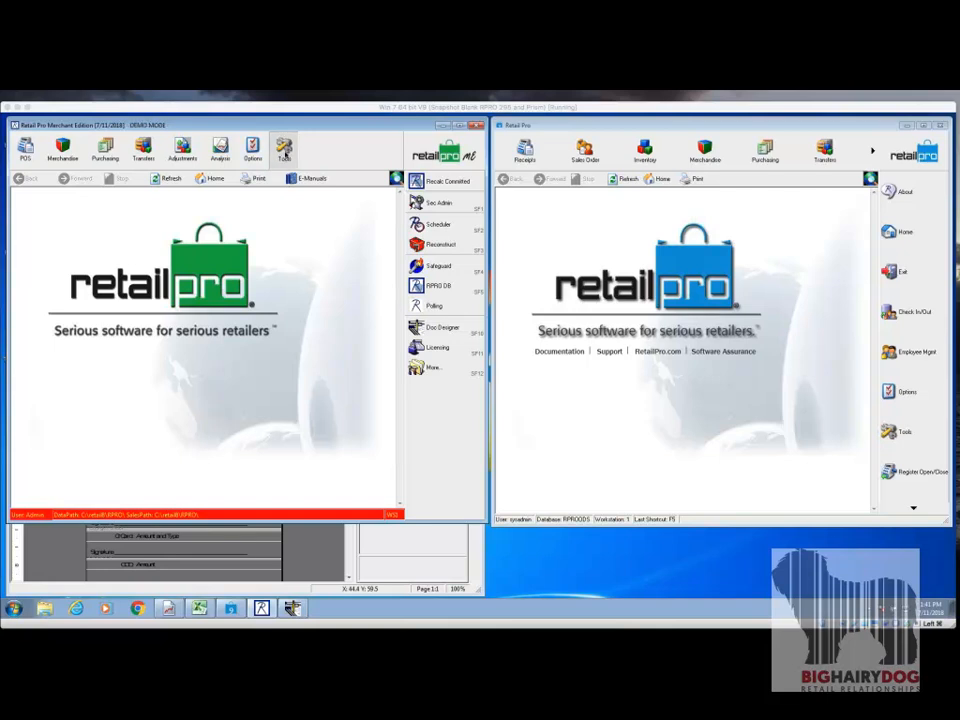
- Launch Doc Designer from the blue Retail Pro program's tools and log on as sysadmin with the account password
left_click(253, 150)
left_click(285, 150)
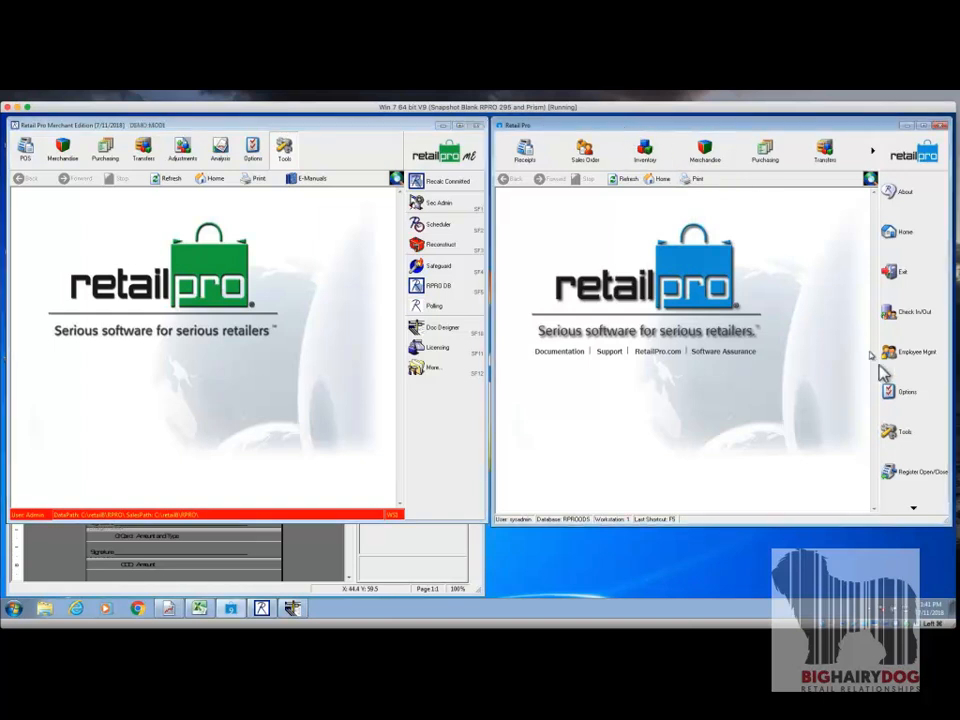
left_click(893, 432)
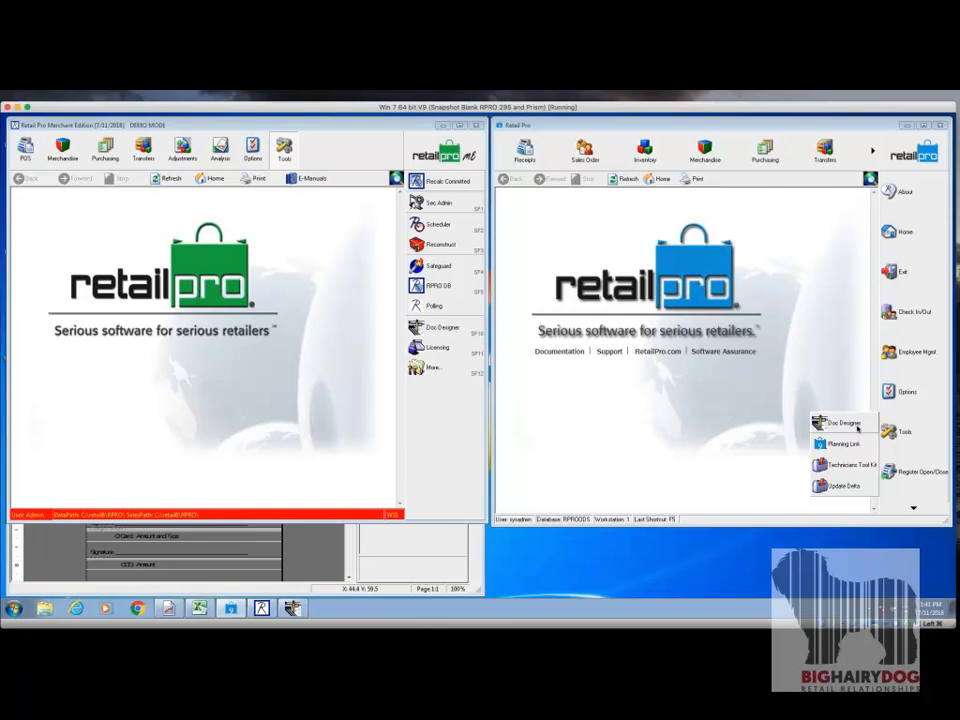
left_click(845, 423)
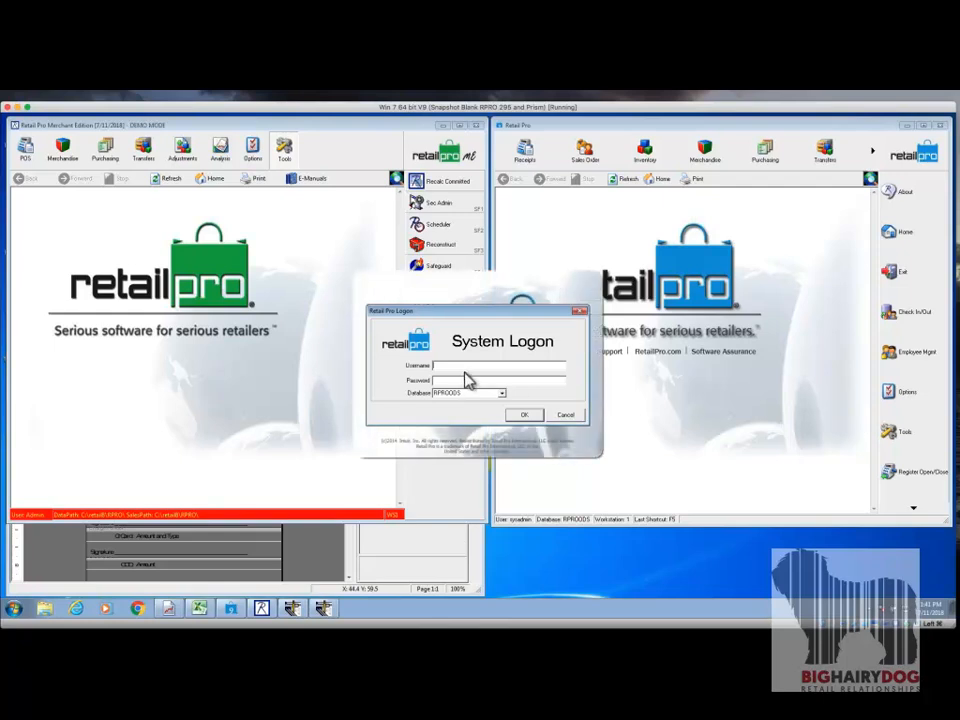
type("sysadmin")
key("Tab")
type("******")
key("Return")
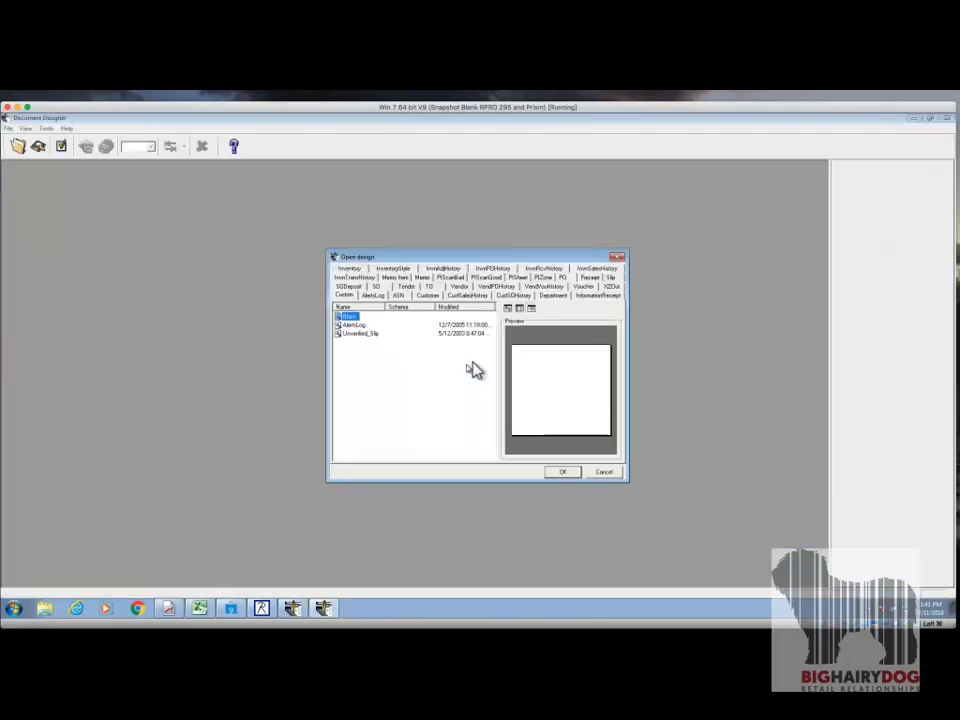
- Open the 40 Col design from the Receipt designs
left_click_drag(476, 259, 446, 240)
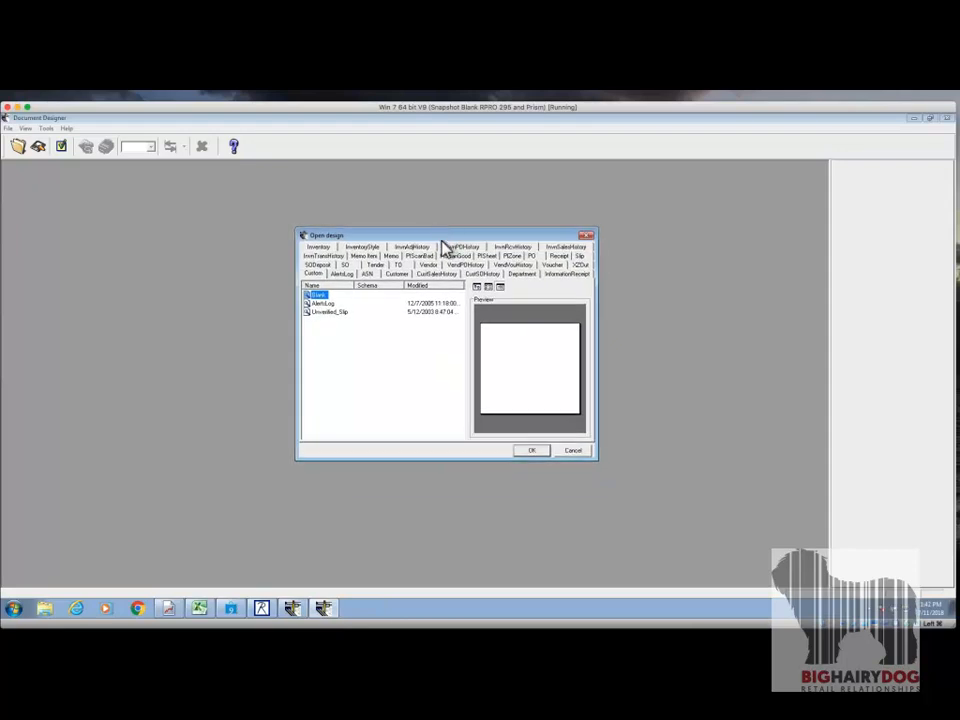
left_click(559, 257)
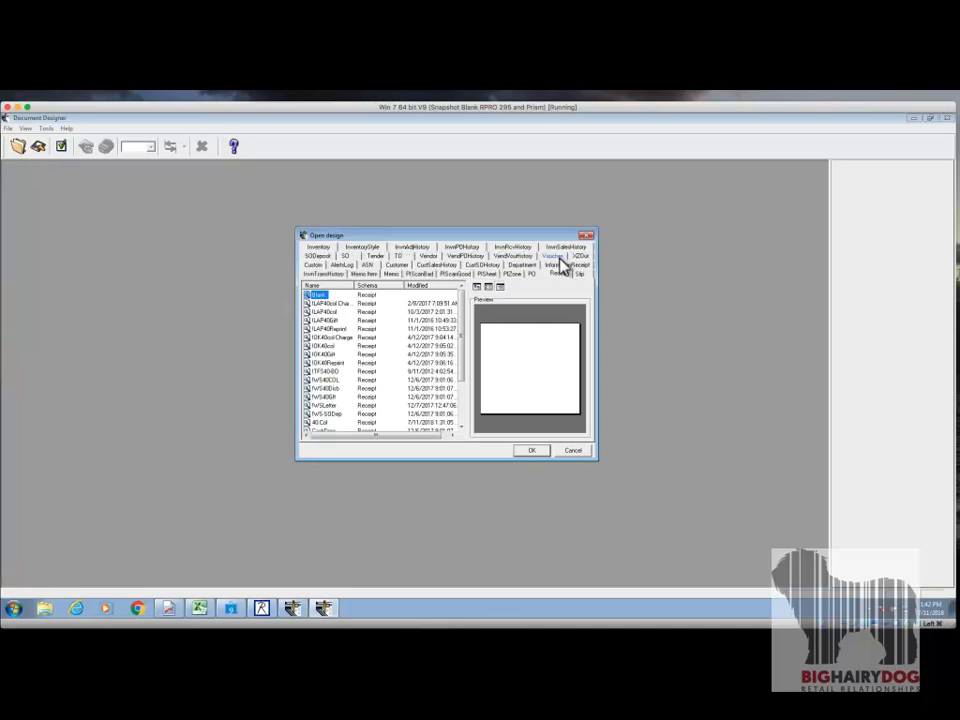
left_click(326, 423)
left_click(533, 451)
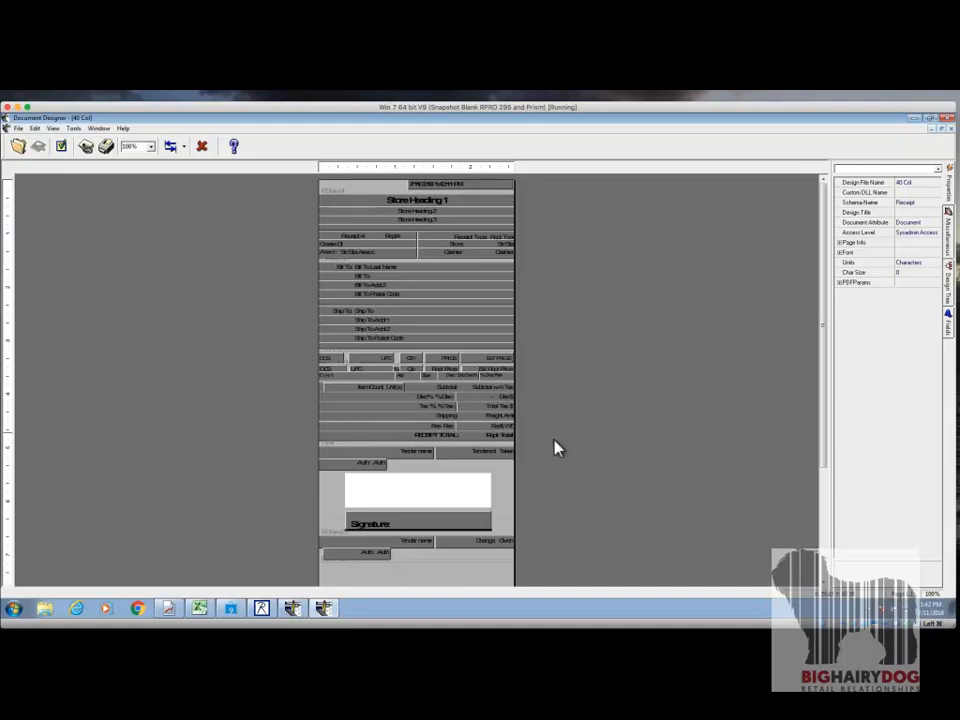
- Examine the receipt layout at 200% zoom, from the billing and item fields through the receipt total to the tender section
left_click(516, 482)
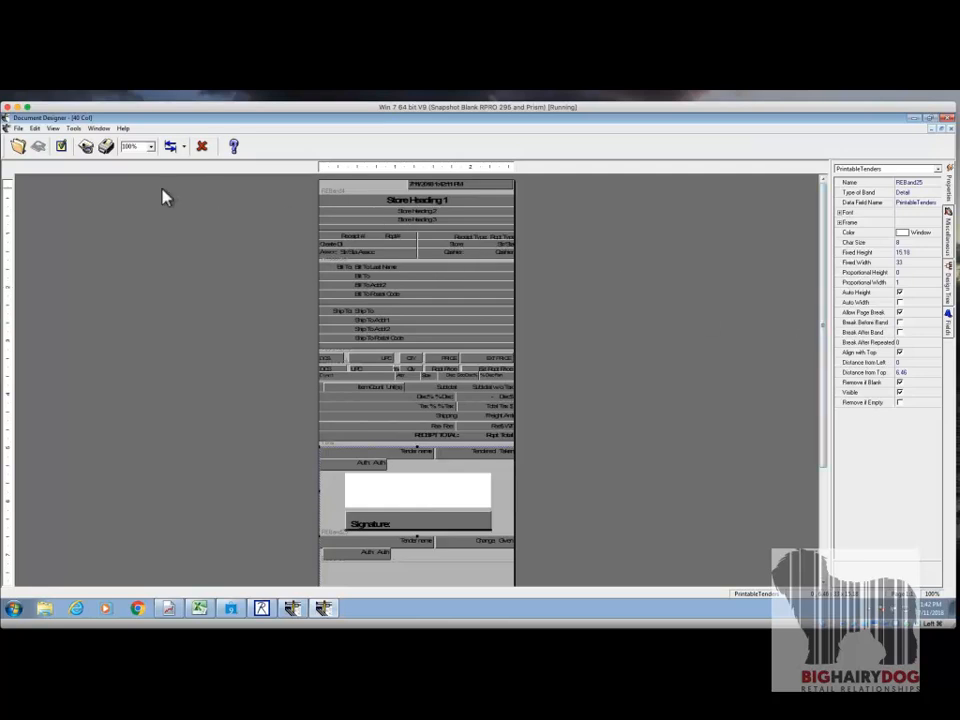
left_click(151, 147)
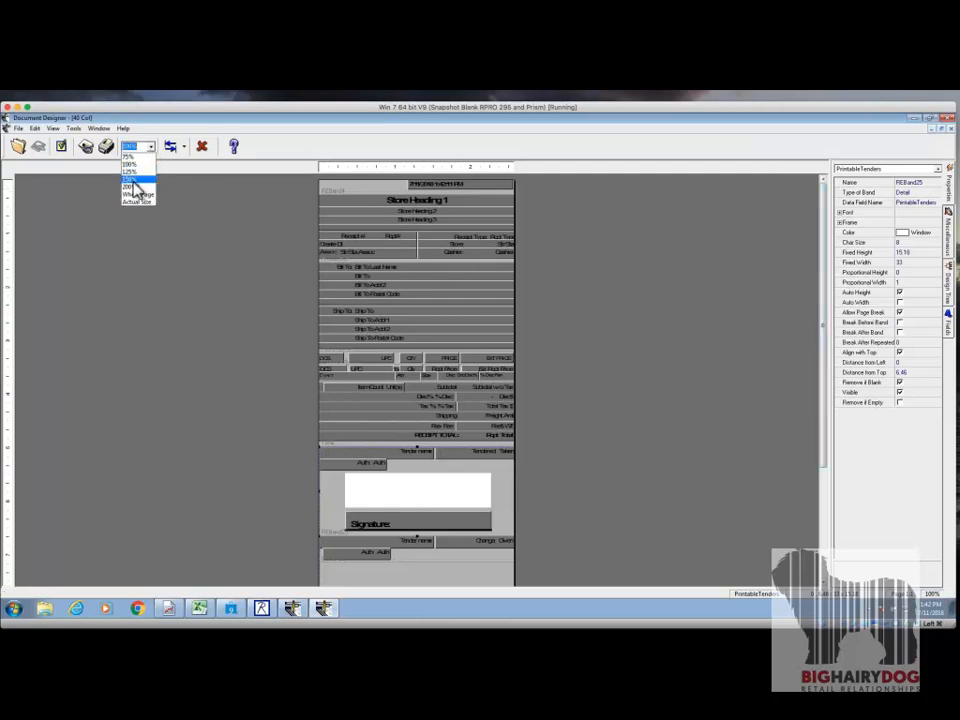
left_click(134, 186)
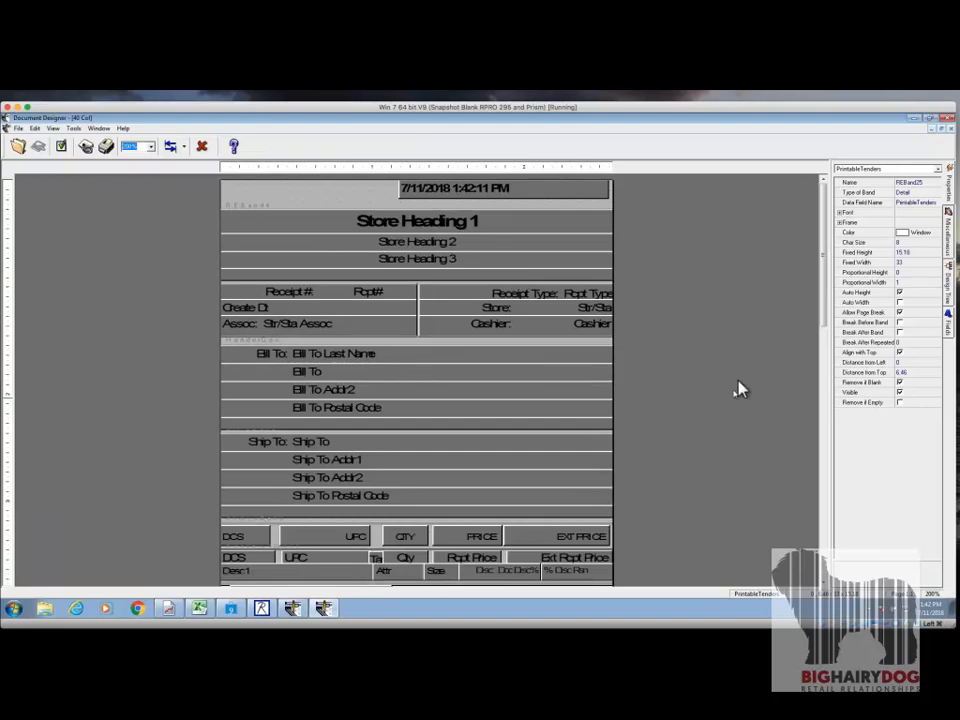
left_click_drag(824, 296, 820, 342)
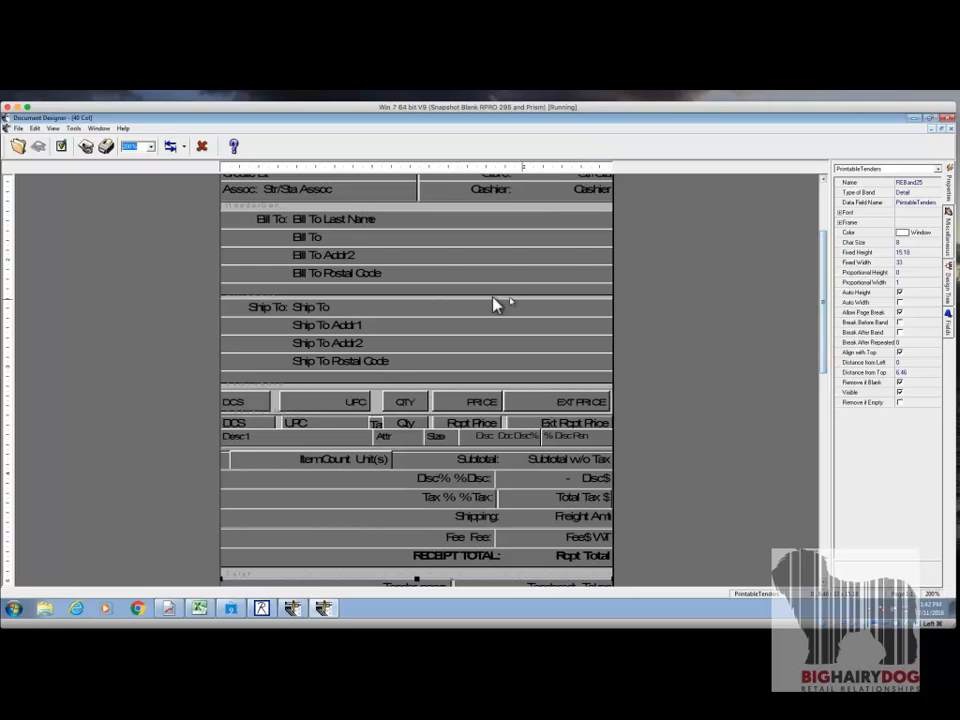
left_click(371, 257)
left_click(330, 442)
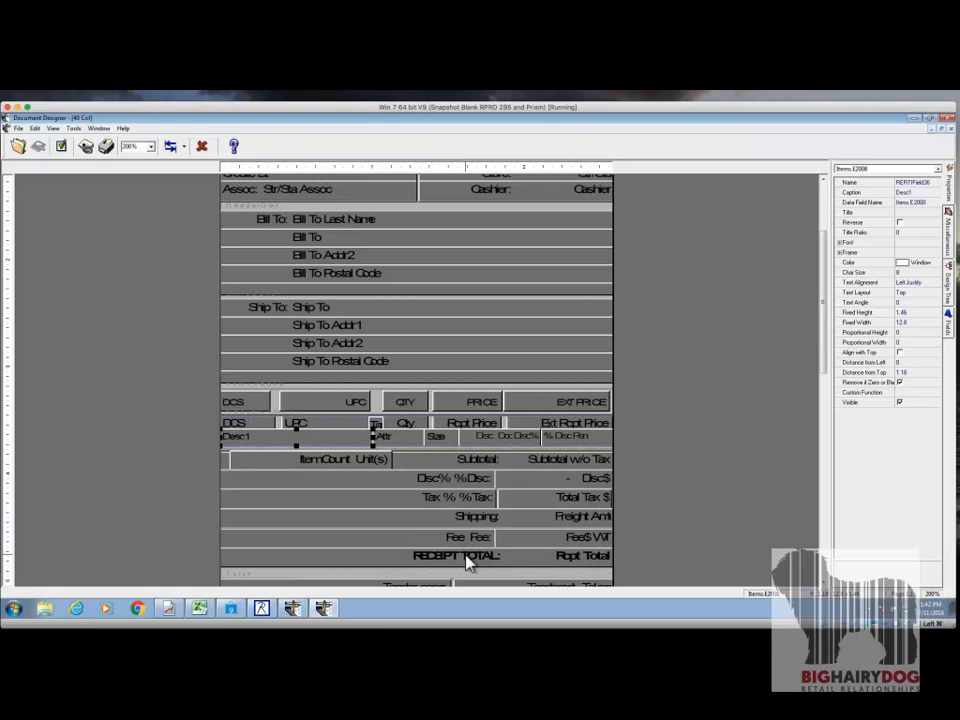
left_click(466, 555)
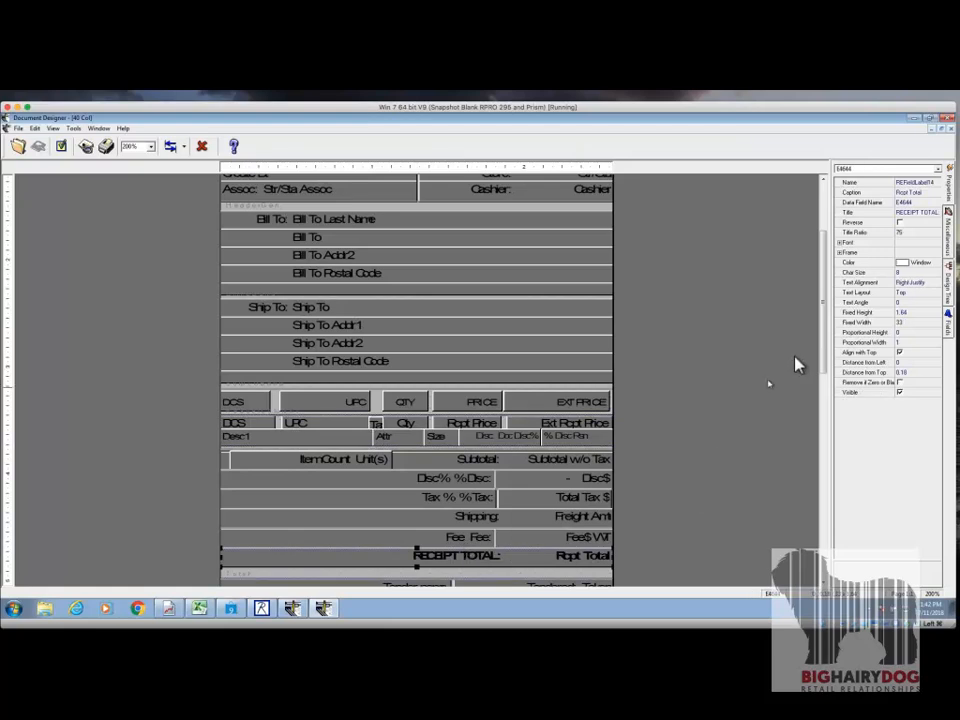
scroll(815, 400, "down", 3)
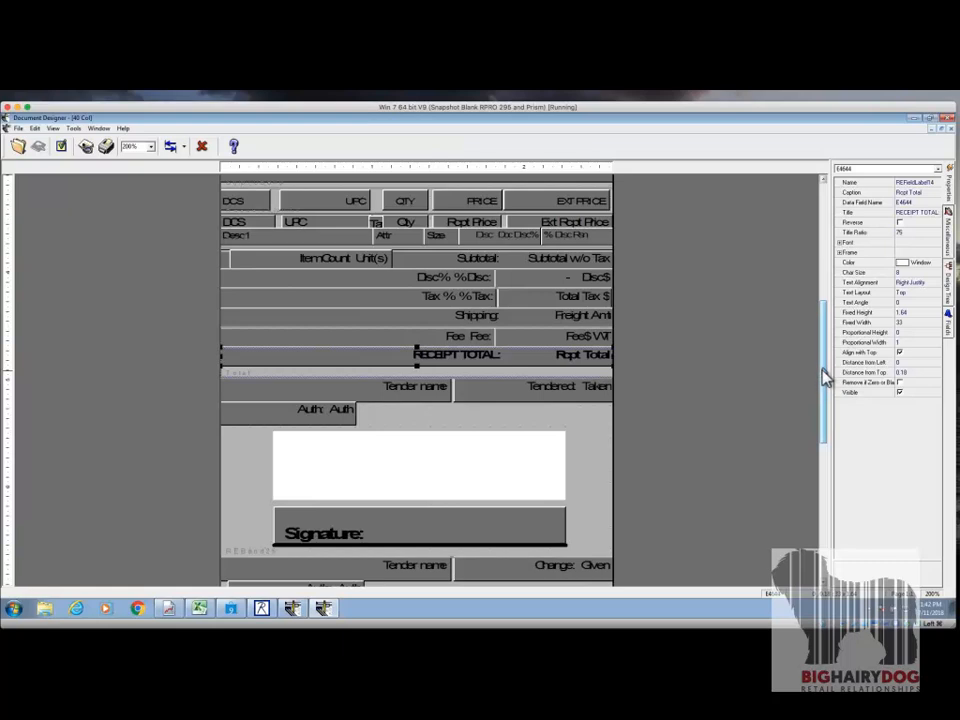
scroll(818, 412, "down", 2)
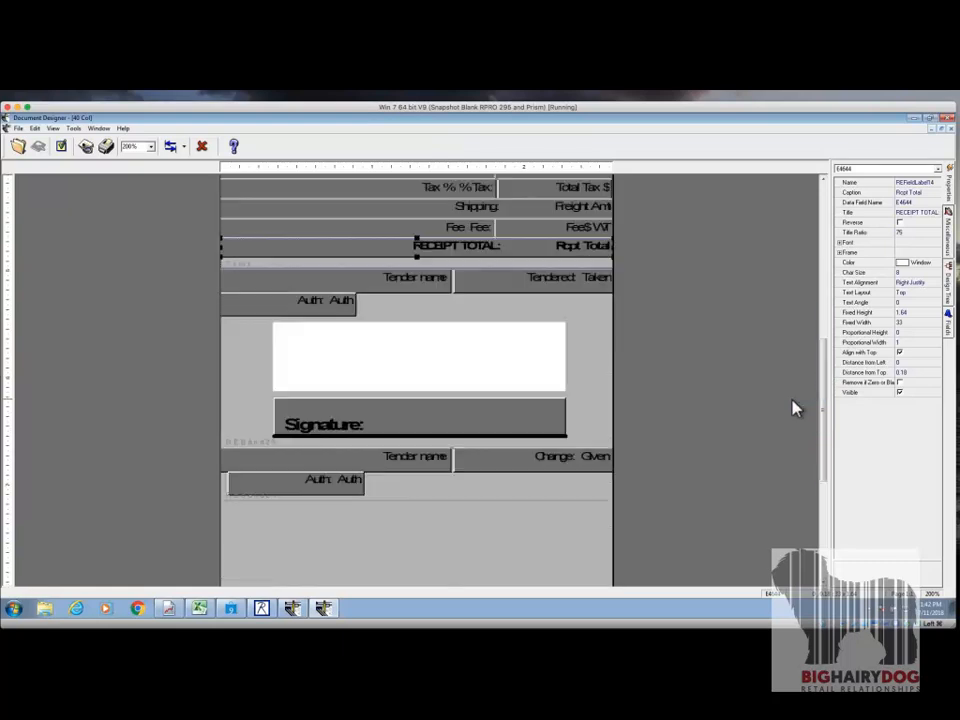
- Inspect the data field assigned to the blank image box above the Signature line, leaving the field list unchanged
left_click(460, 378)
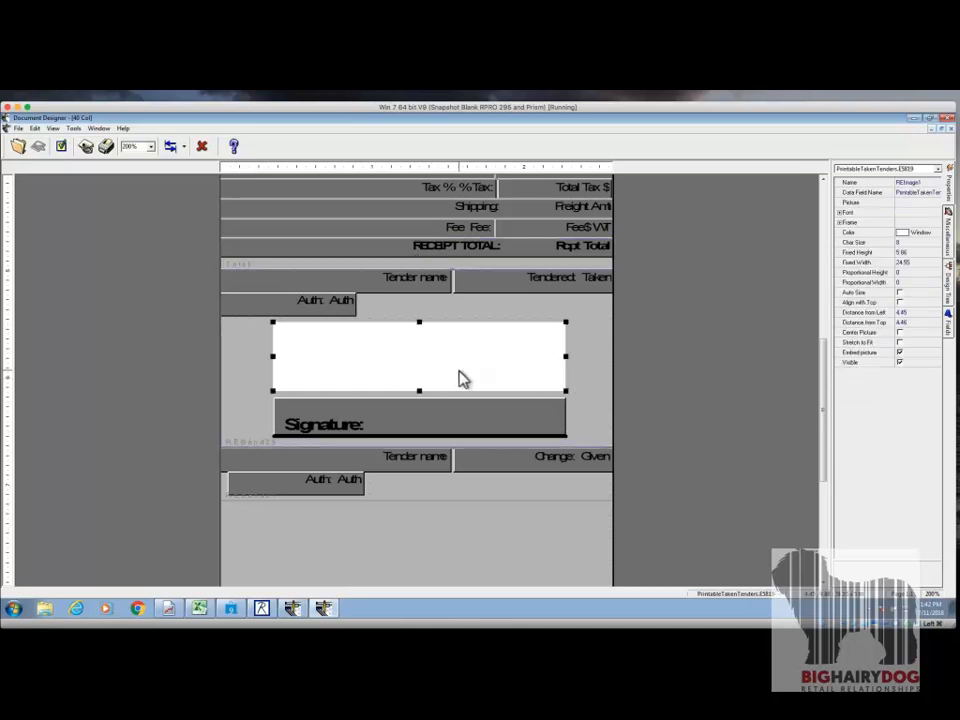
left_click(917, 182)
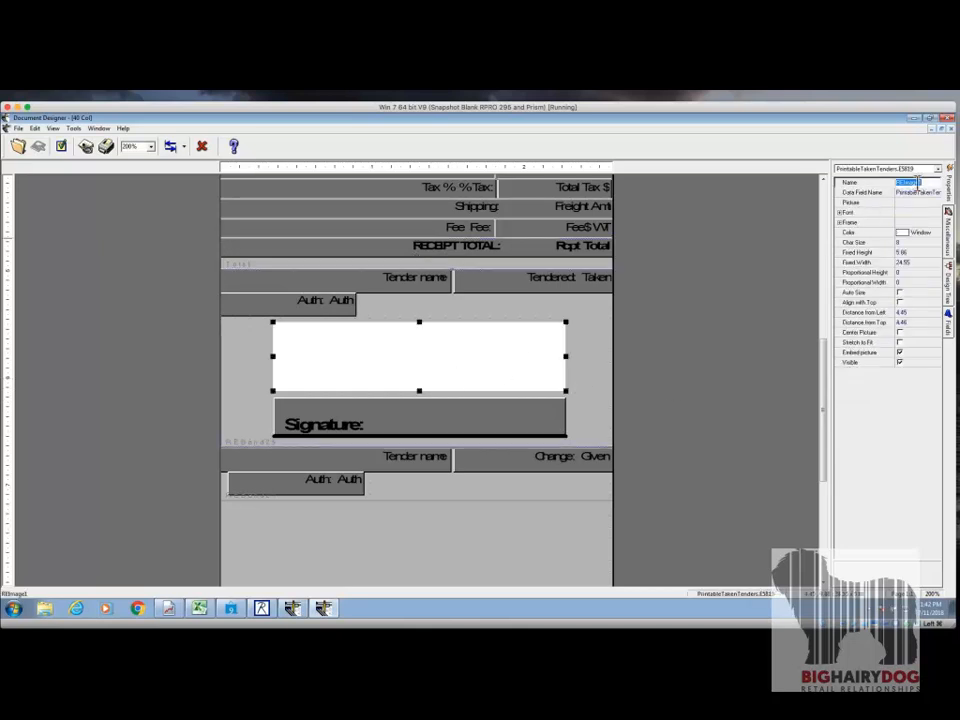
left_click(922, 193)
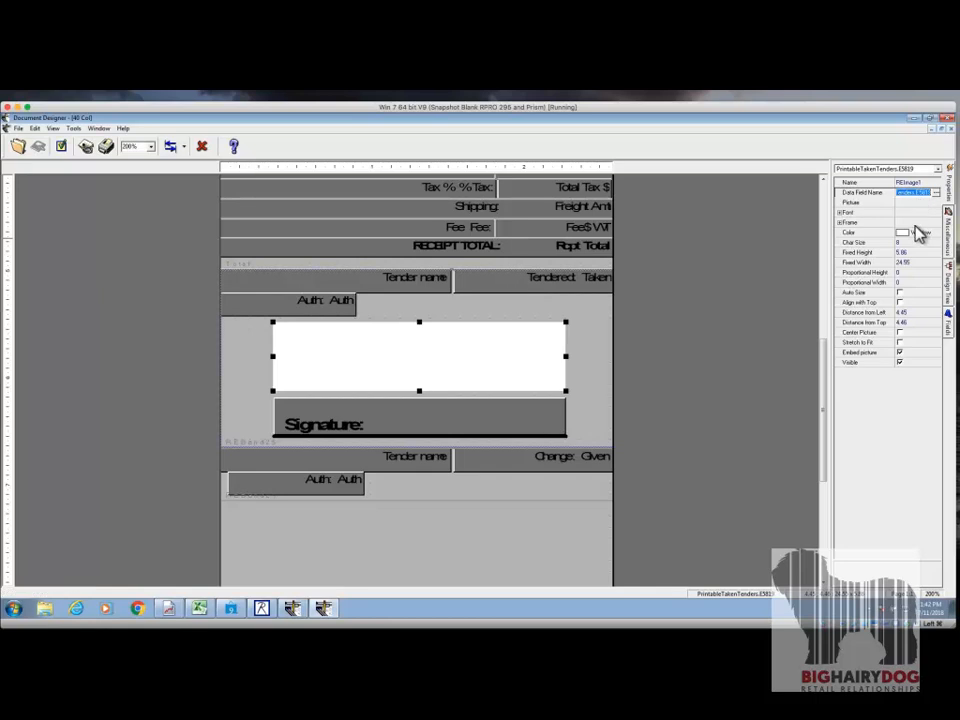
left_click(935, 194)
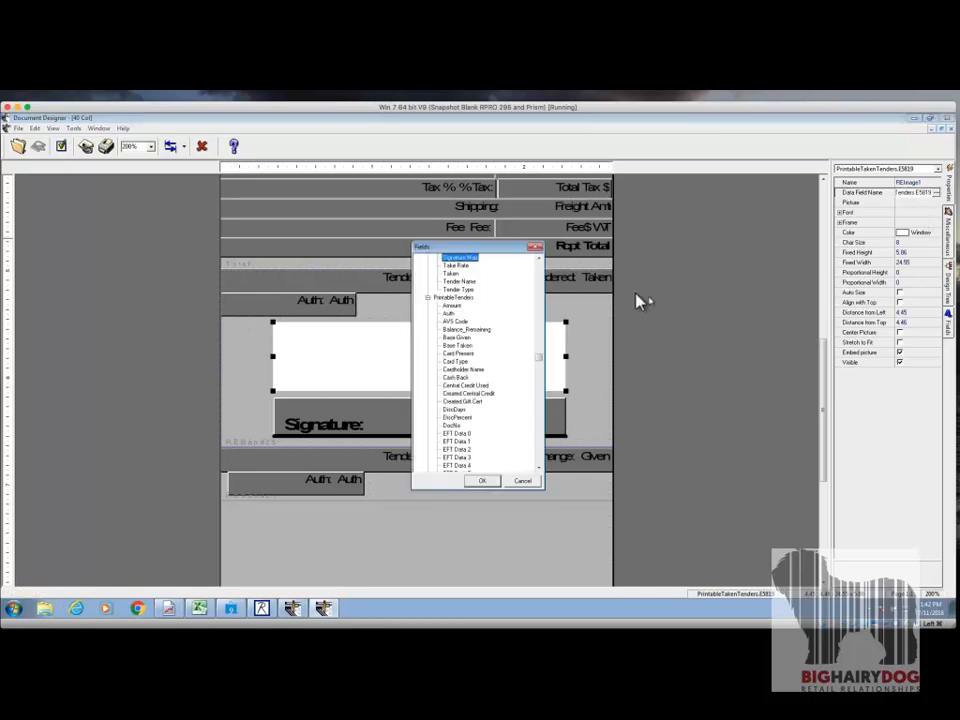
left_click(533, 247)
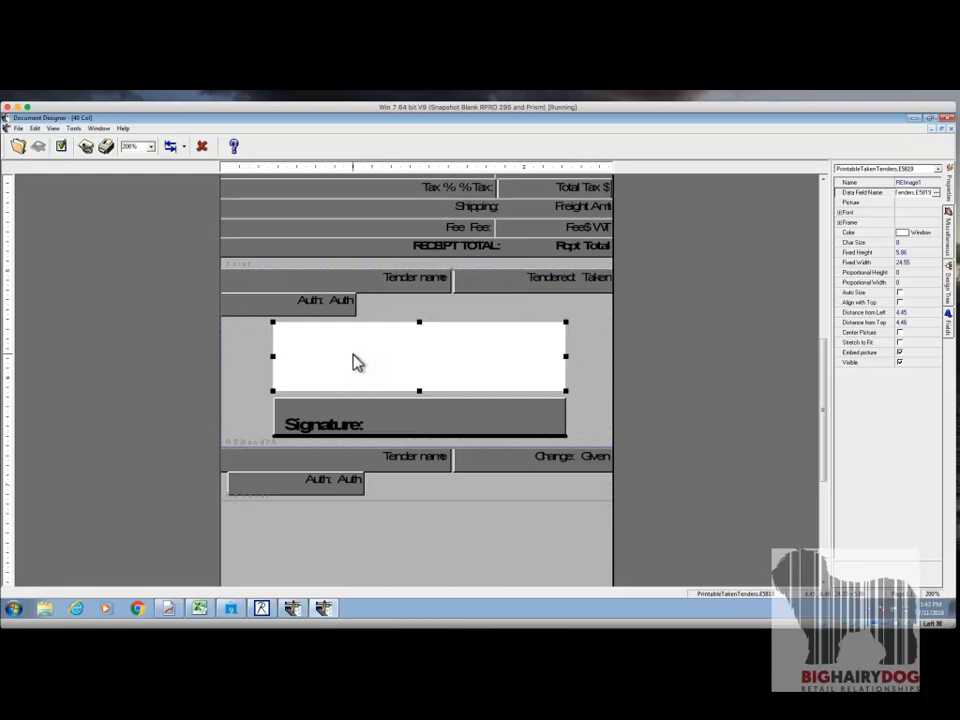
- Inspect the data field and title properties of the Signature line below the image box without changing them
left_click(368, 428)
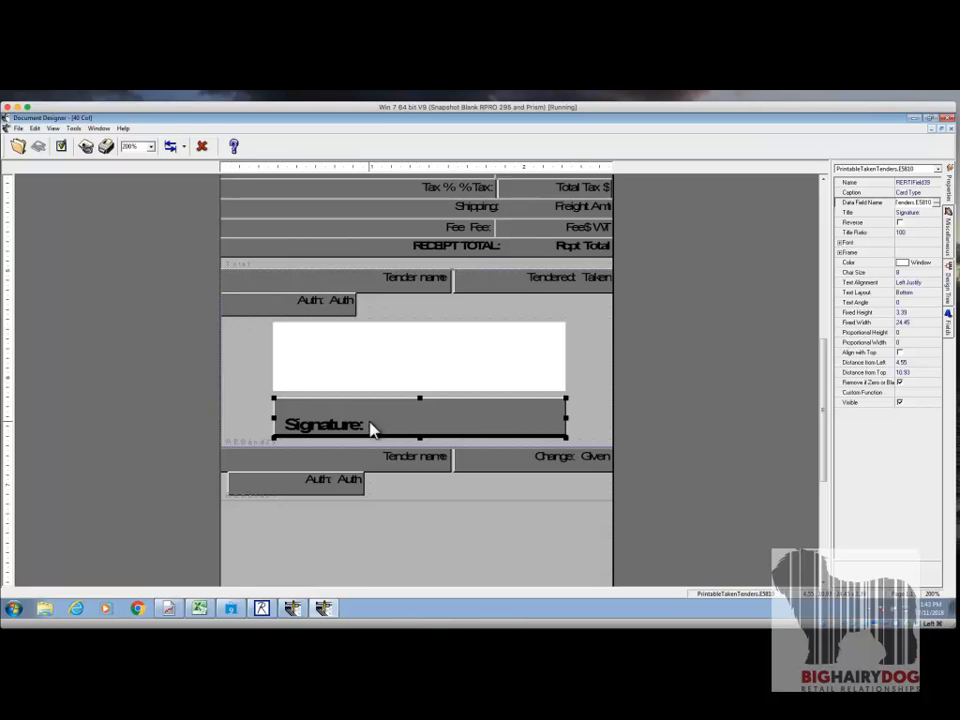
left_click(934, 202)
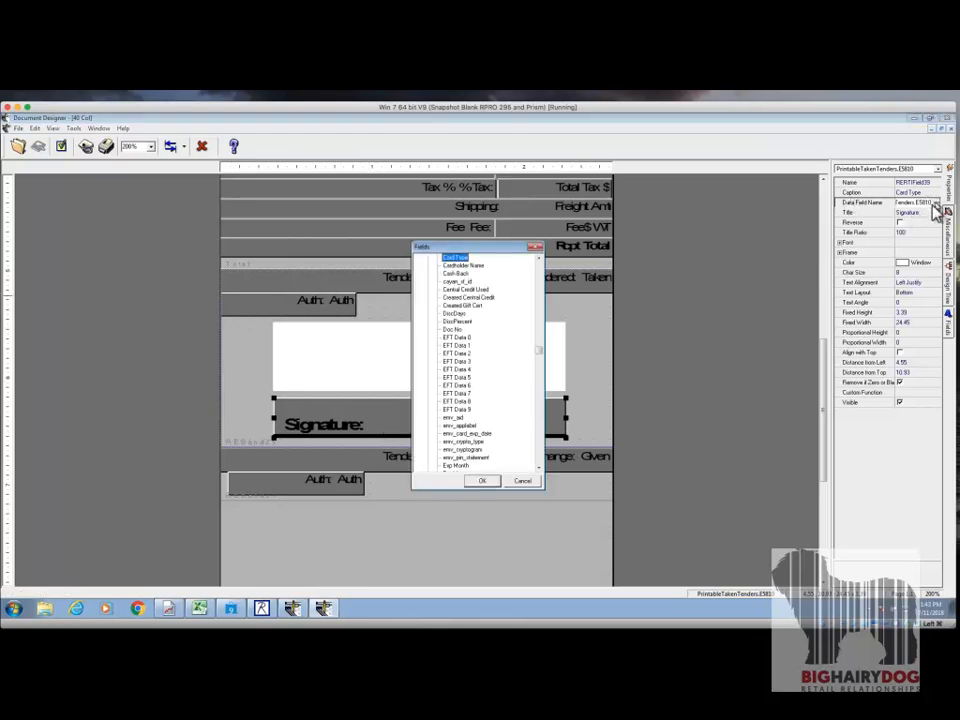
left_click(535, 248)
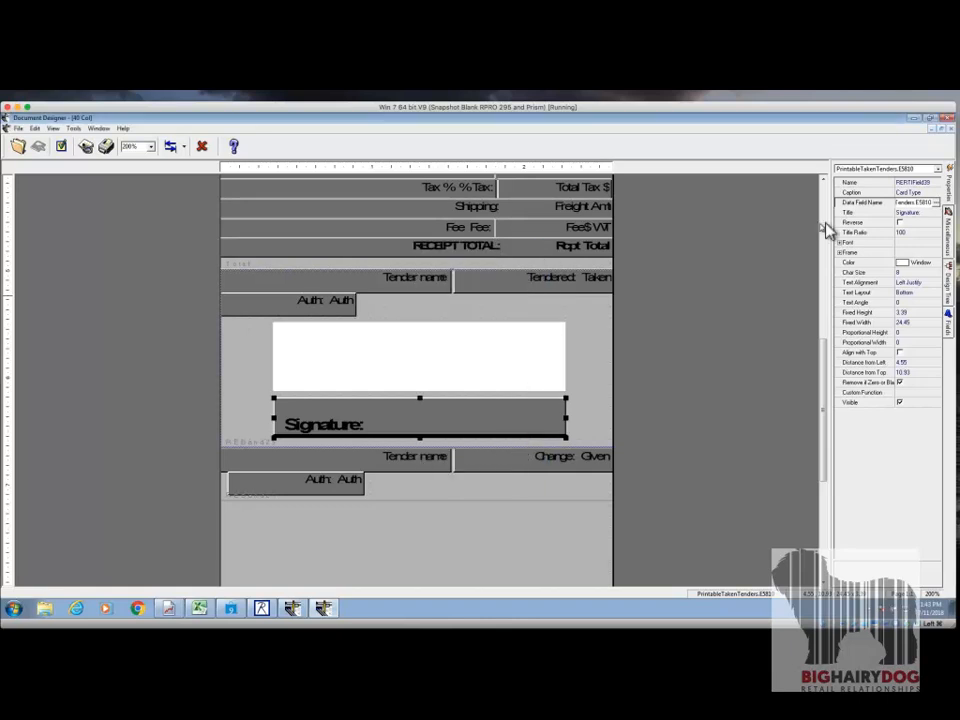
left_click(914, 213)
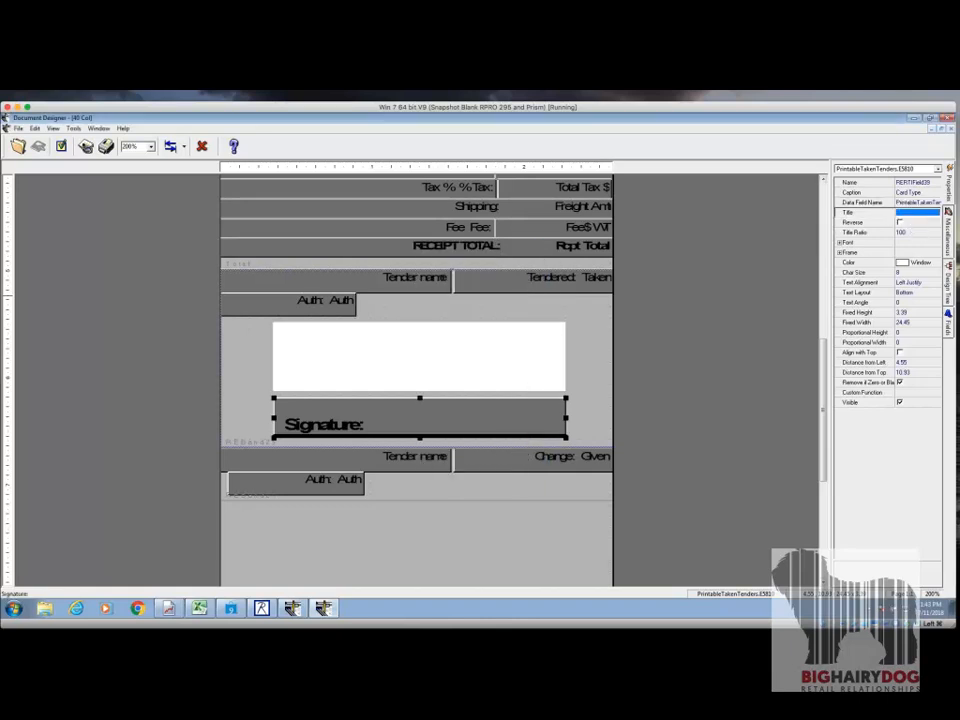
left_click(918, 221)
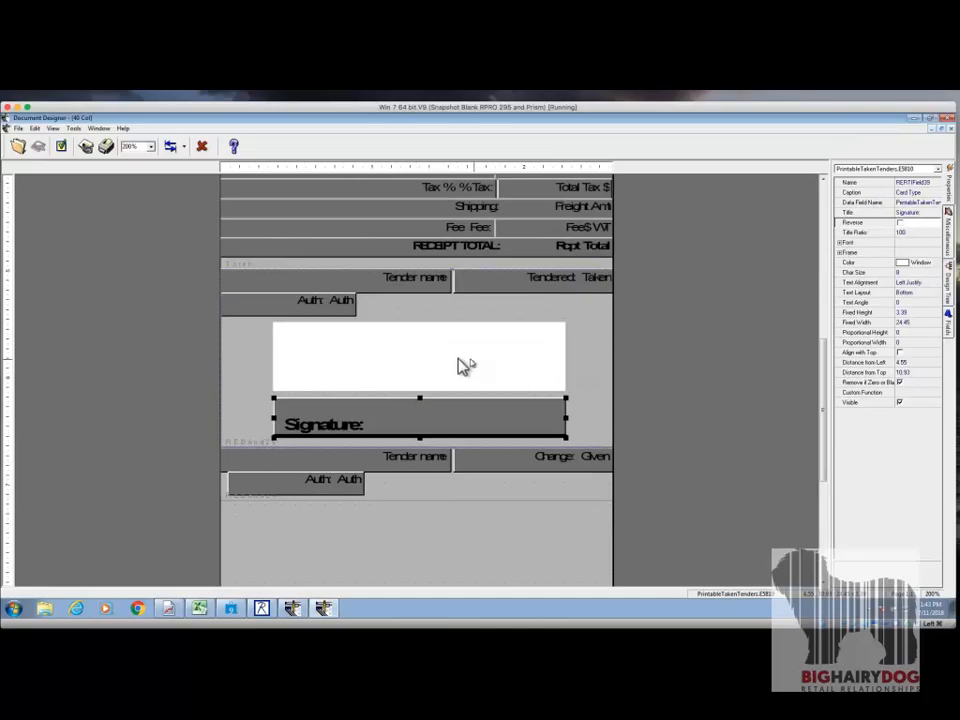
- Delete the signature image box and the Signature line from the PrintableTenders band, and shorten the band to a height of about 9.82
left_click(453, 367)
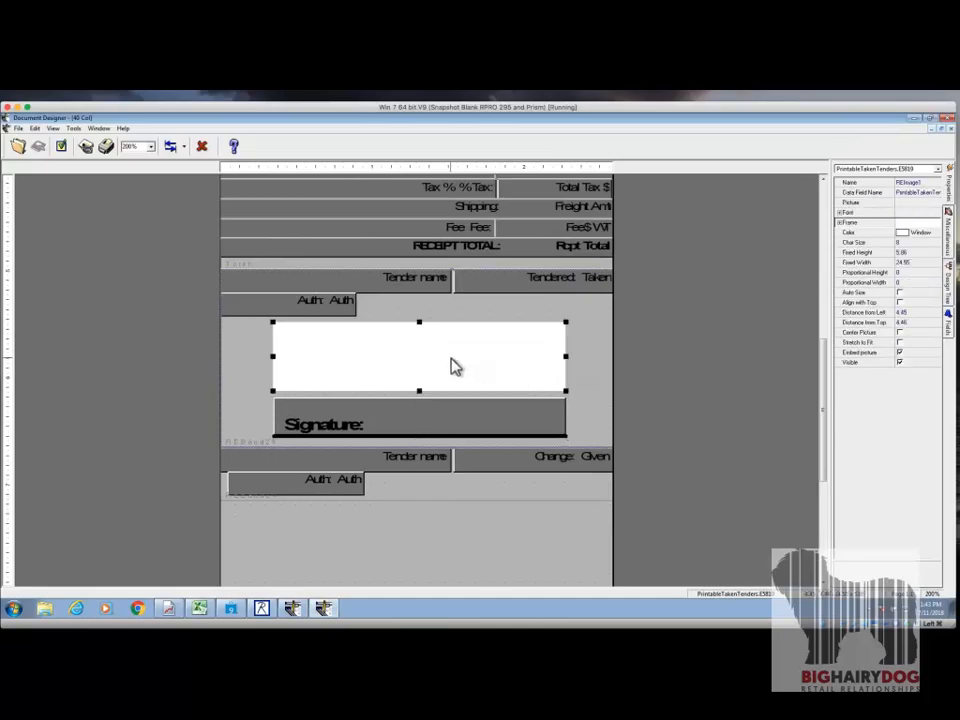
left_click(202, 147)
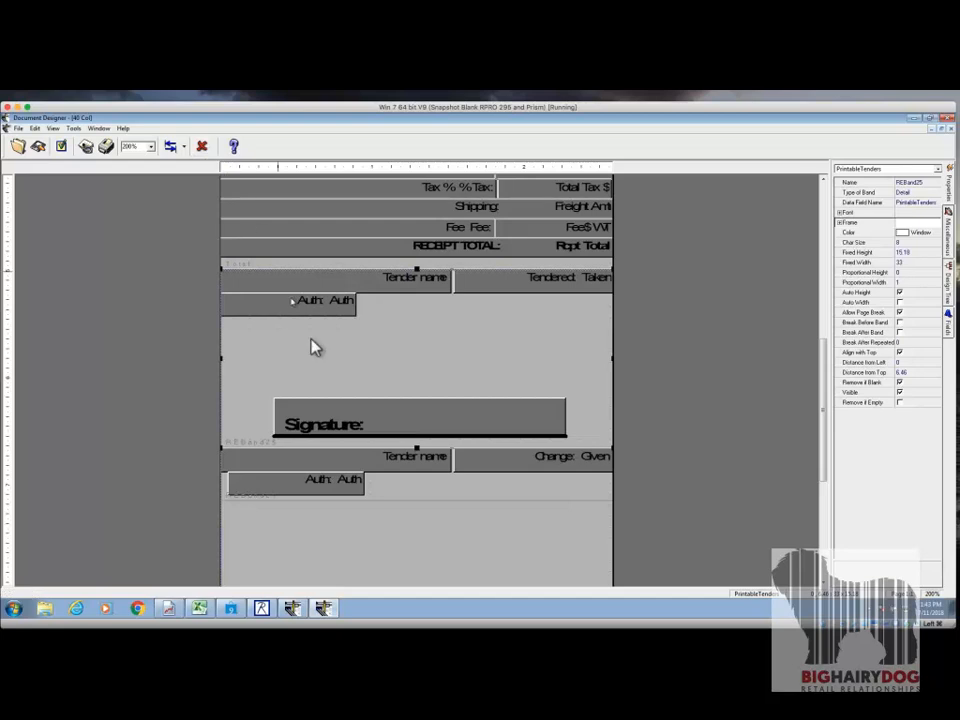
left_click(398, 427)
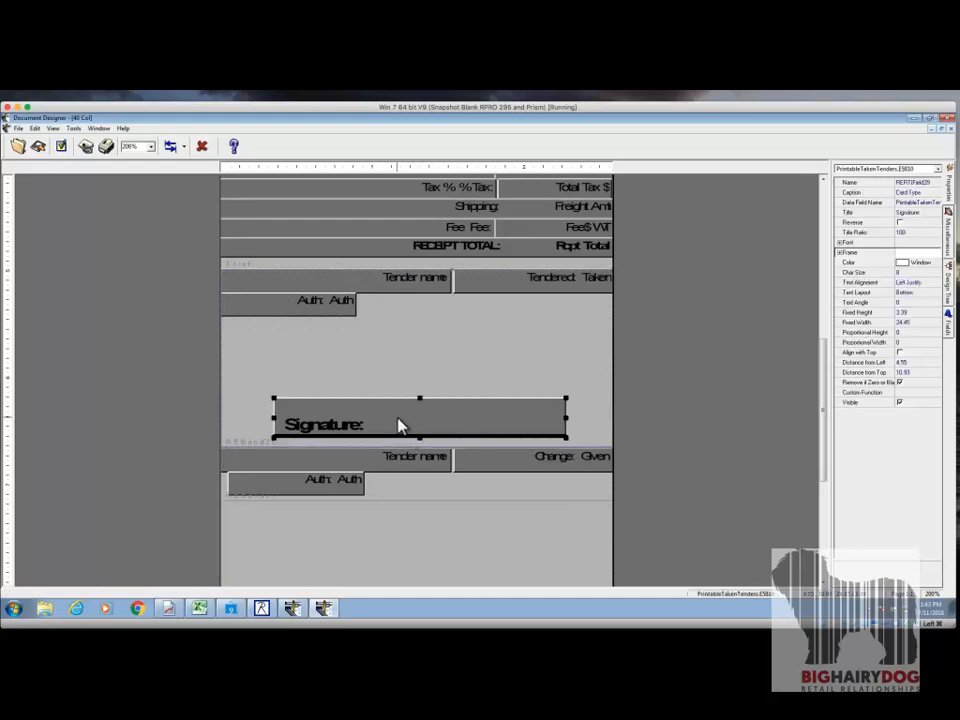
left_click(202, 147)
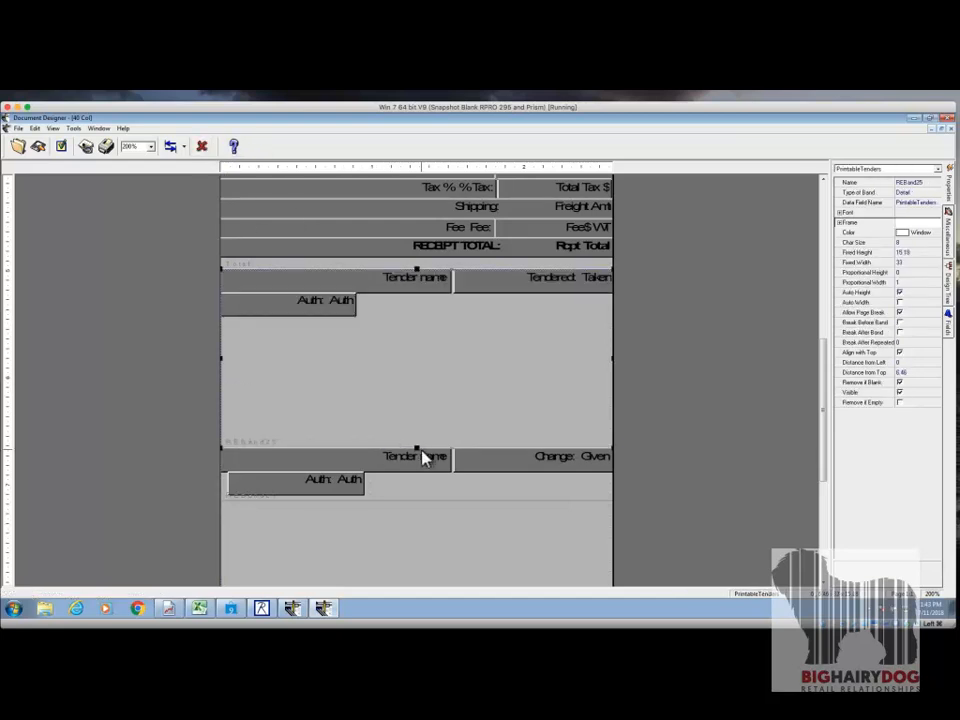
mouse_move(416, 446)
left_mouse_down()
mouse_move(415, 329)
mouse_move(422, 467)
left_mouse_up()
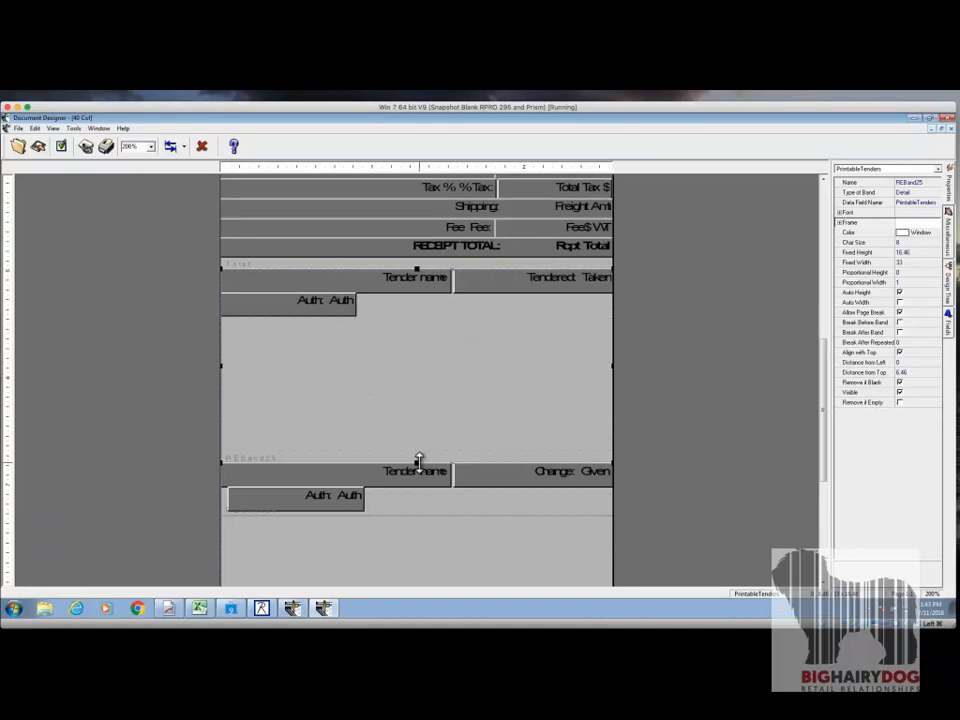
left_click_drag(420, 457, 414, 387)
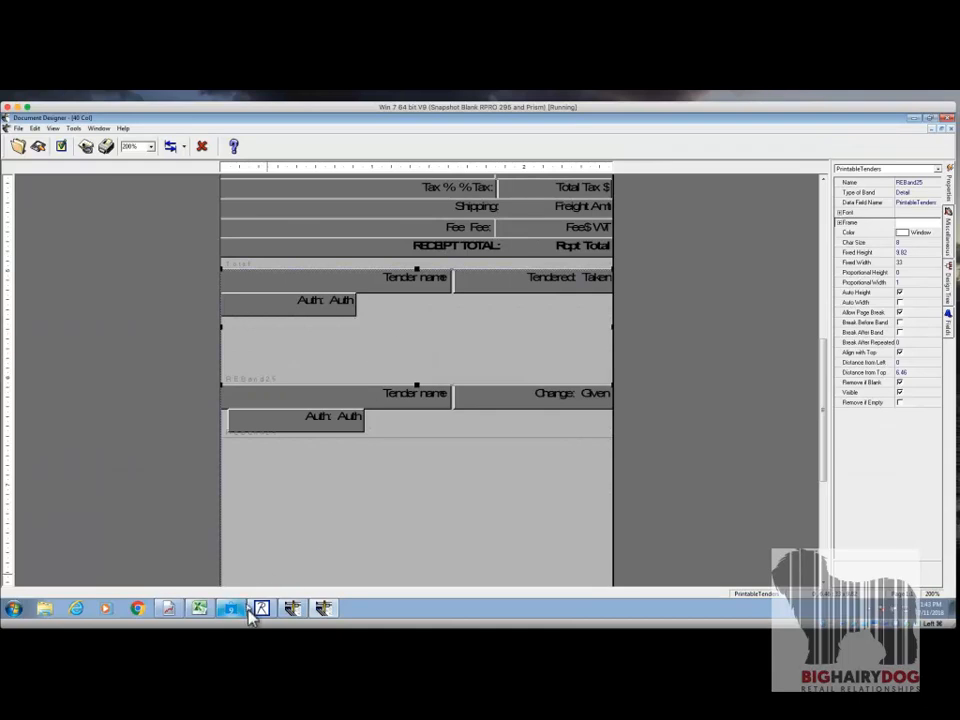
- Switch to the other Document Designer window and enlarge its 40 Col receipt design with a wider window and 200% zoom
left_click(300, 610)
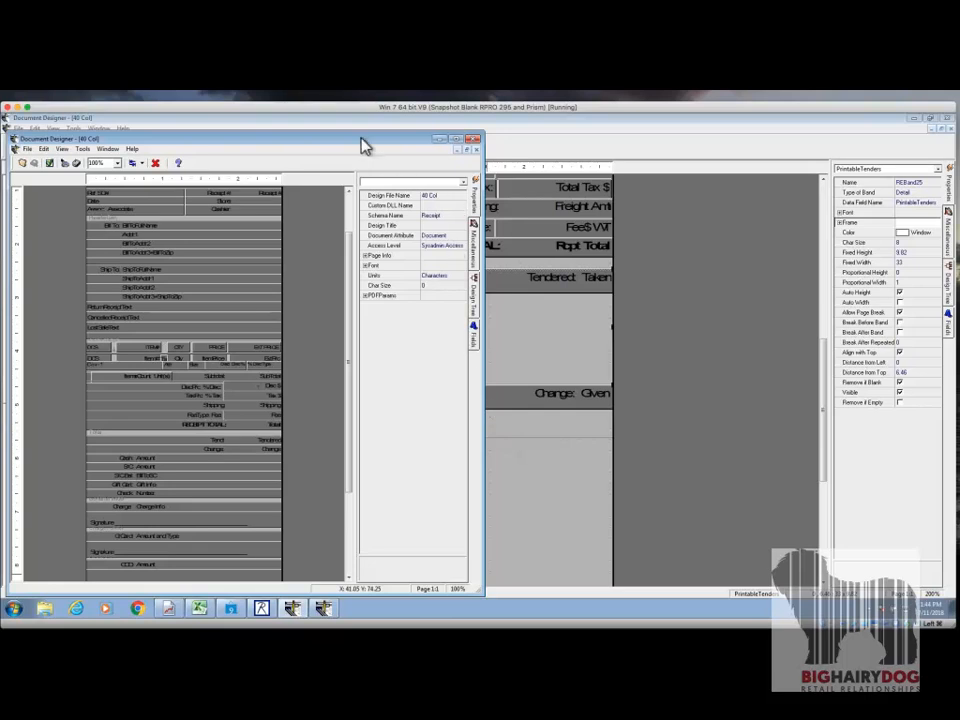
left_click_drag(365, 145, 425, 142)
left_click_drag(548, 298, 812, 295)
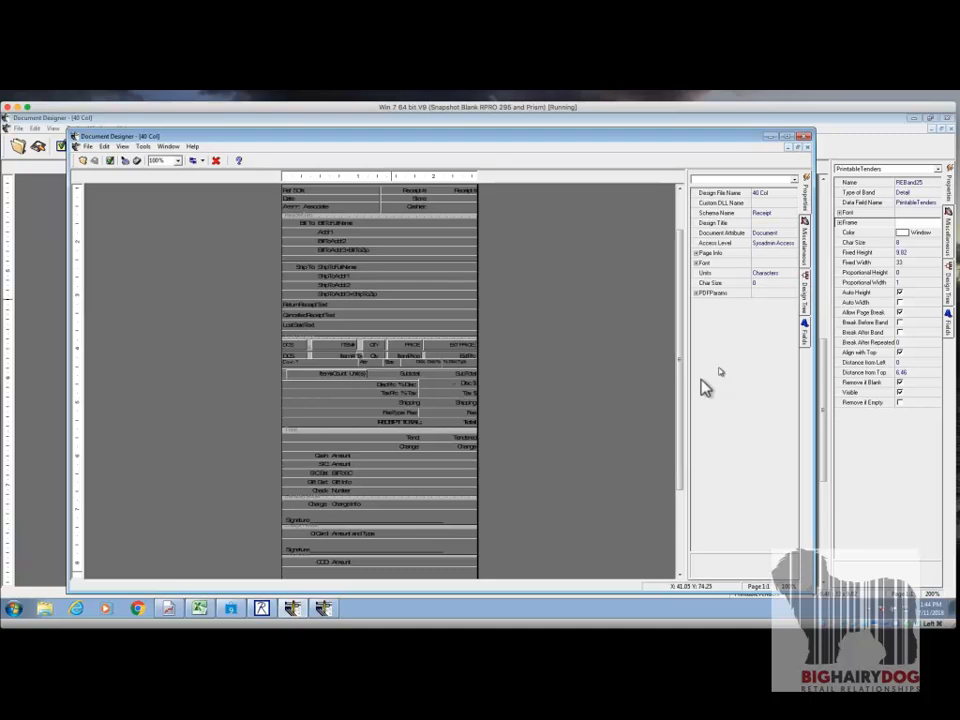
left_click(177, 161)
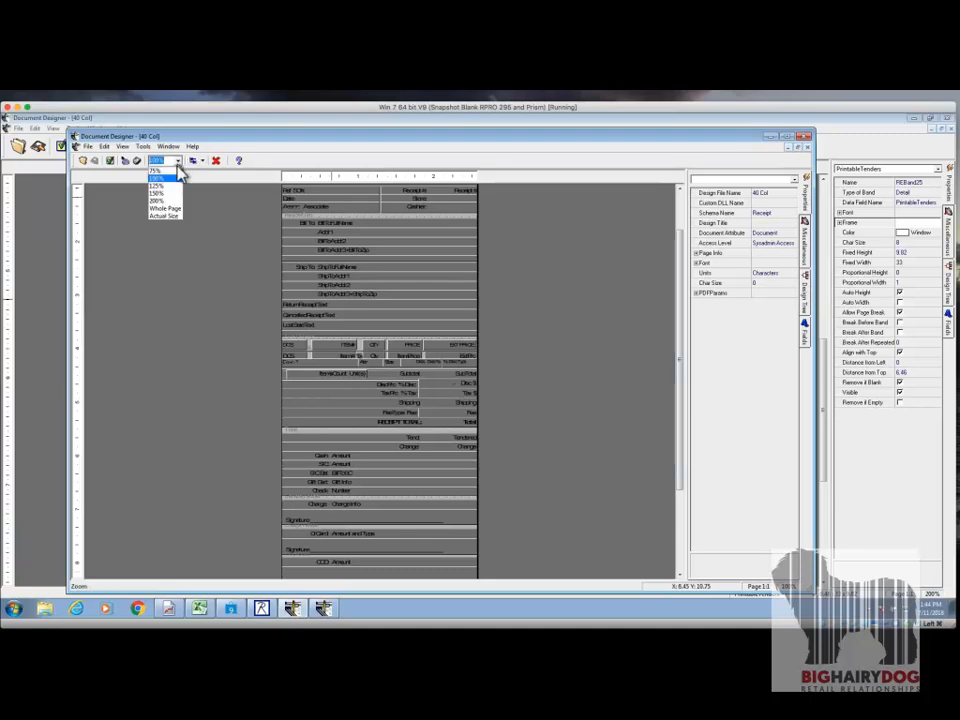
left_click(165, 200)
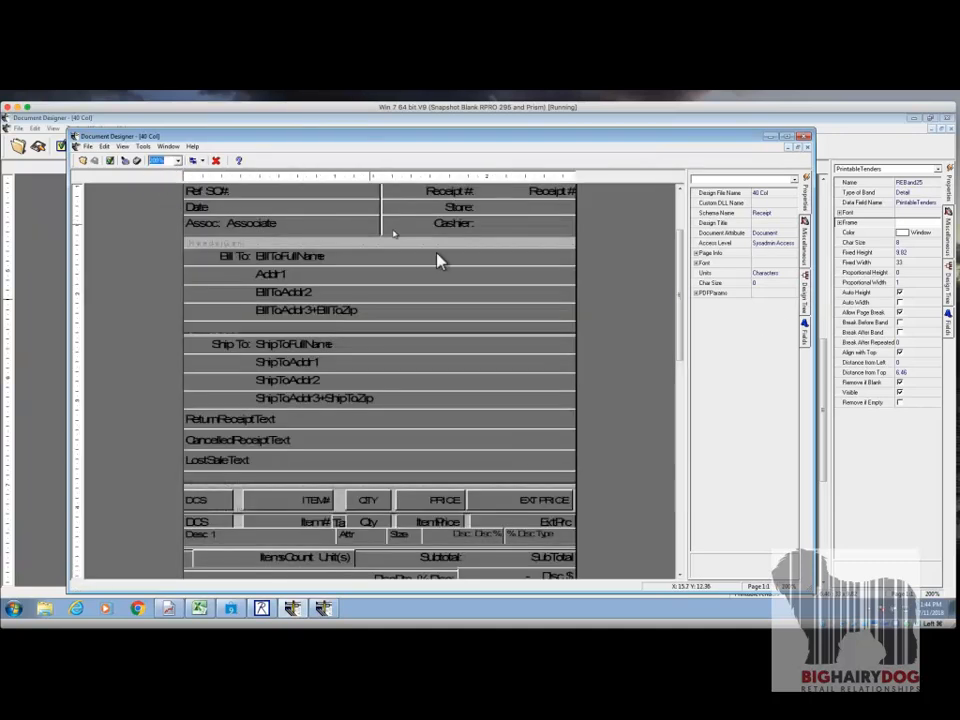
- Examine the totals and tender lines of the receipt, checking the Cash and S/C Bal fields and the latter's Remove if Blank property
left_click_drag(680, 264, 678, 347)
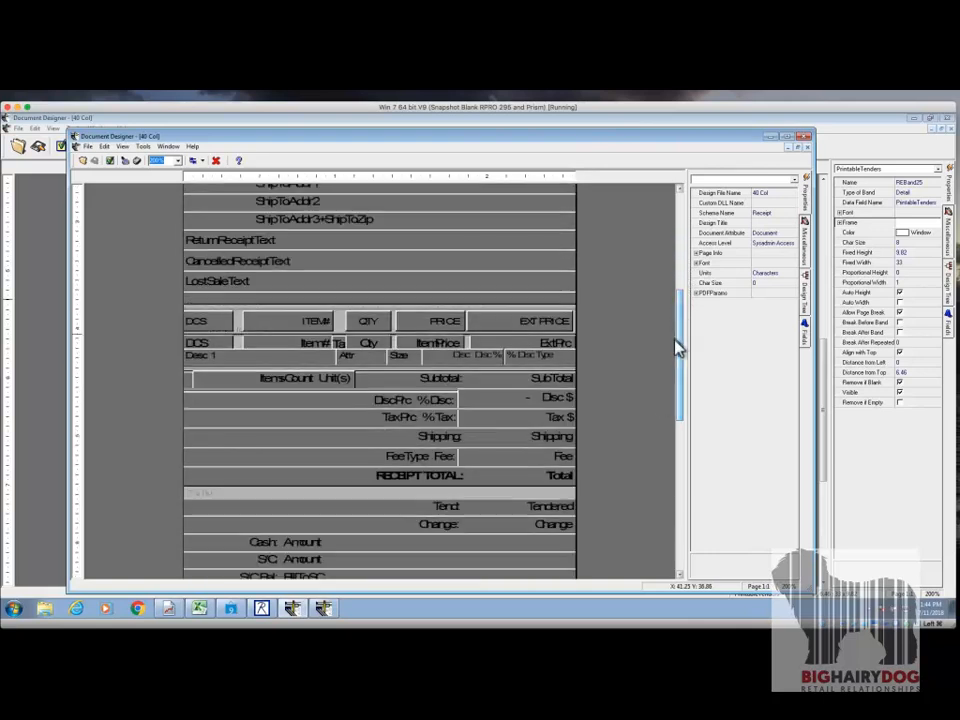
left_click(421, 480)
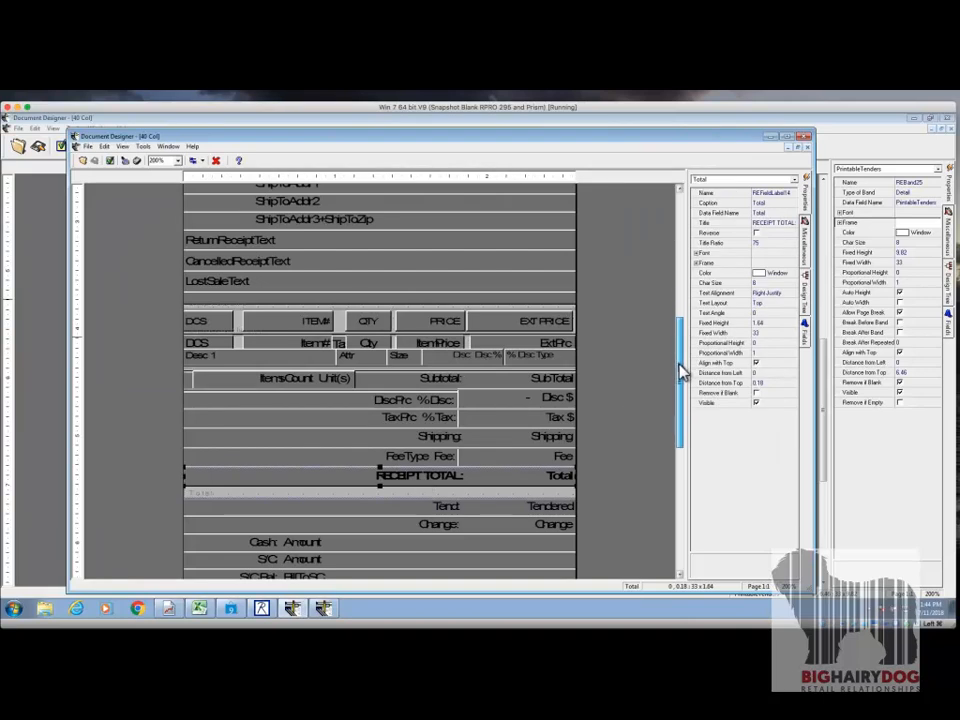
scroll(680, 372, "down", 2)
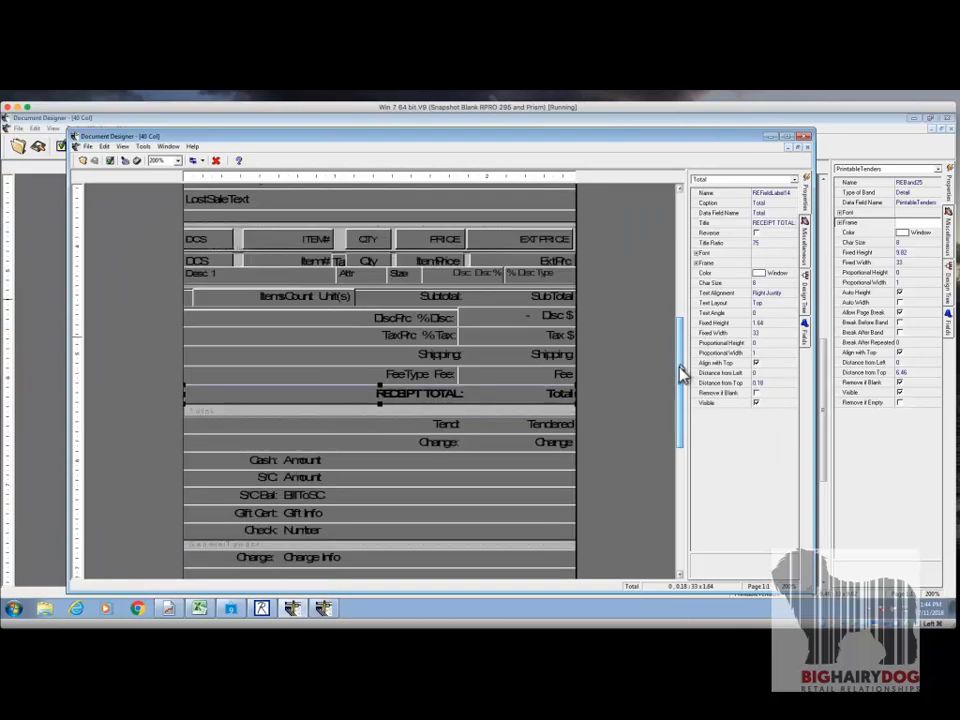
scroll(680, 380, "down", 2)
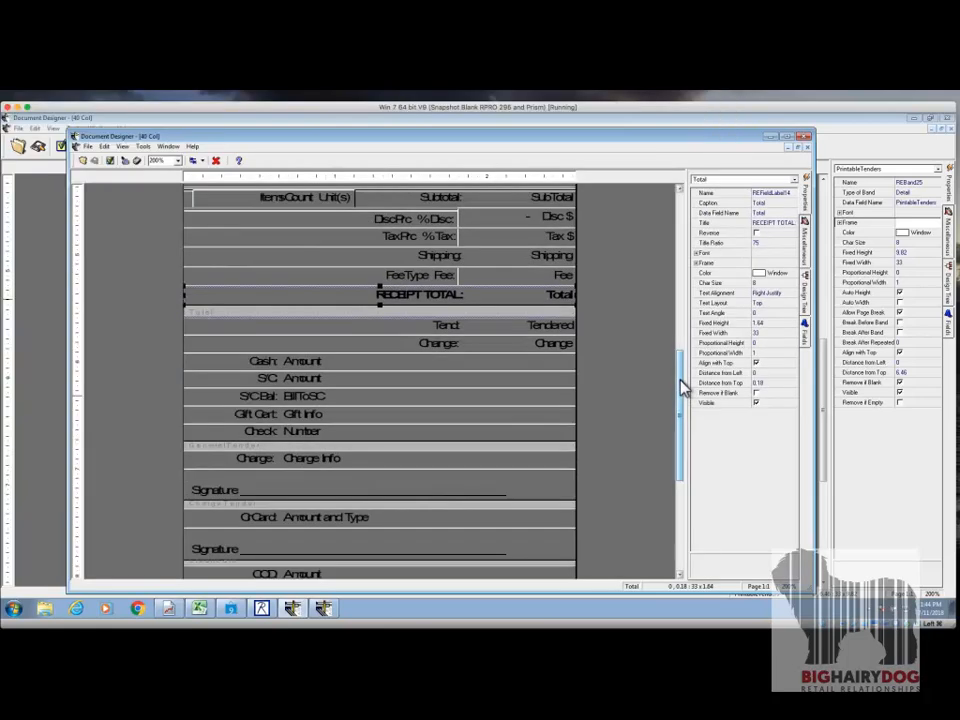
scroll(680, 400, "down", 2)
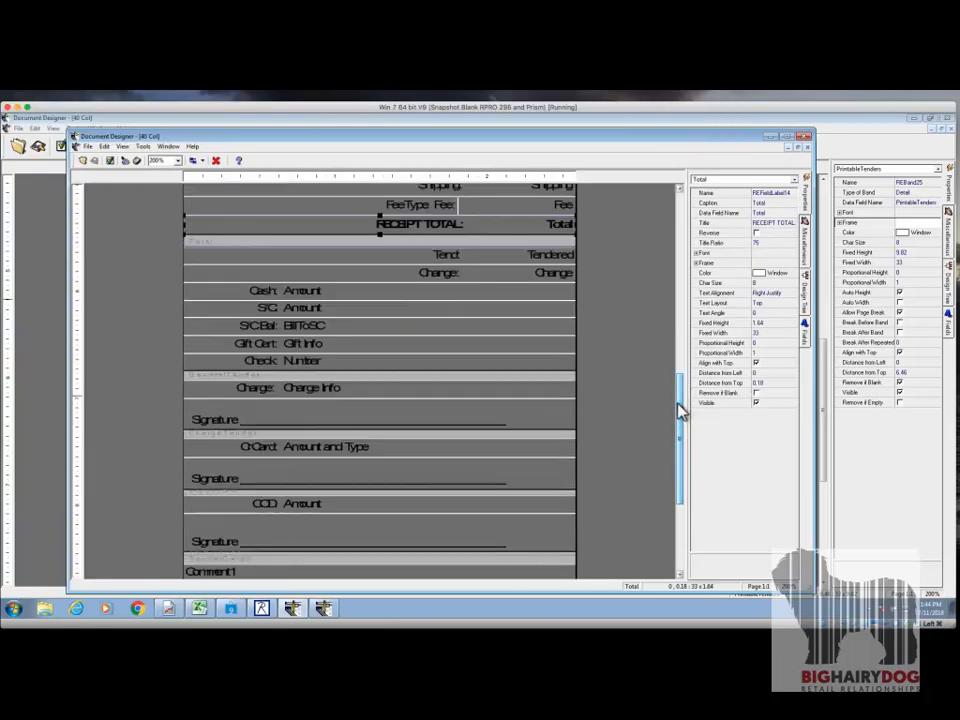
left_click(335, 308)
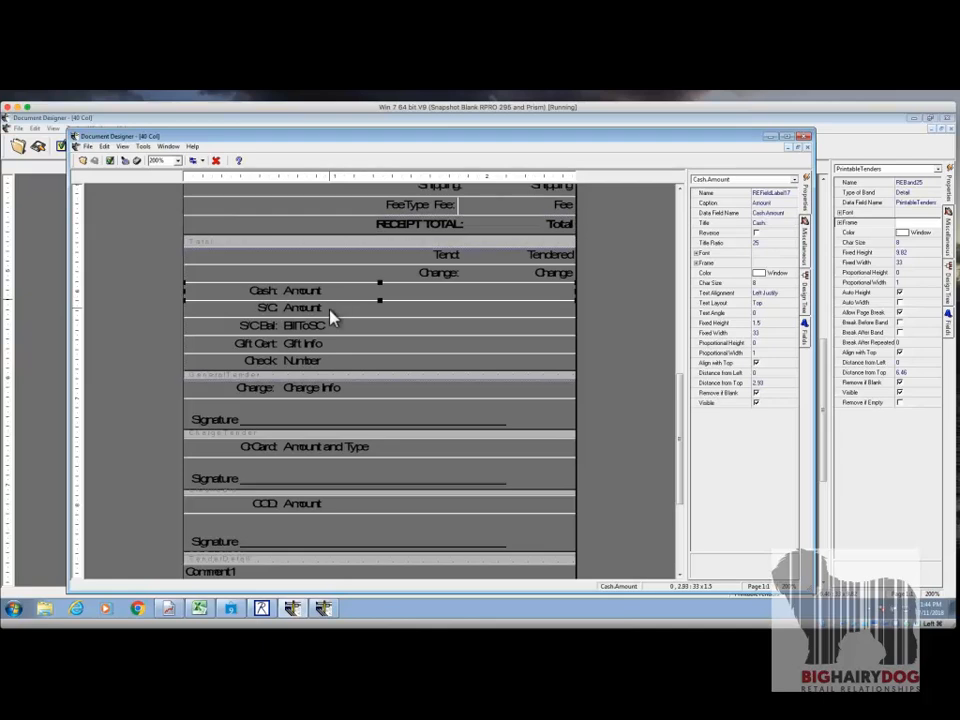
left_click(350, 327)
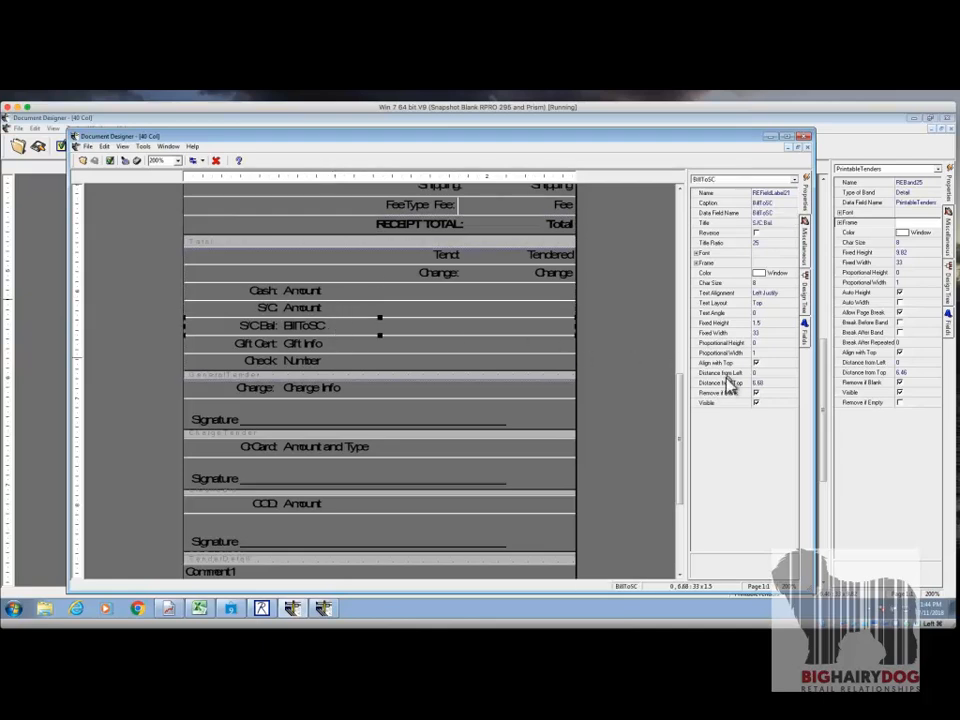
left_click(694, 393)
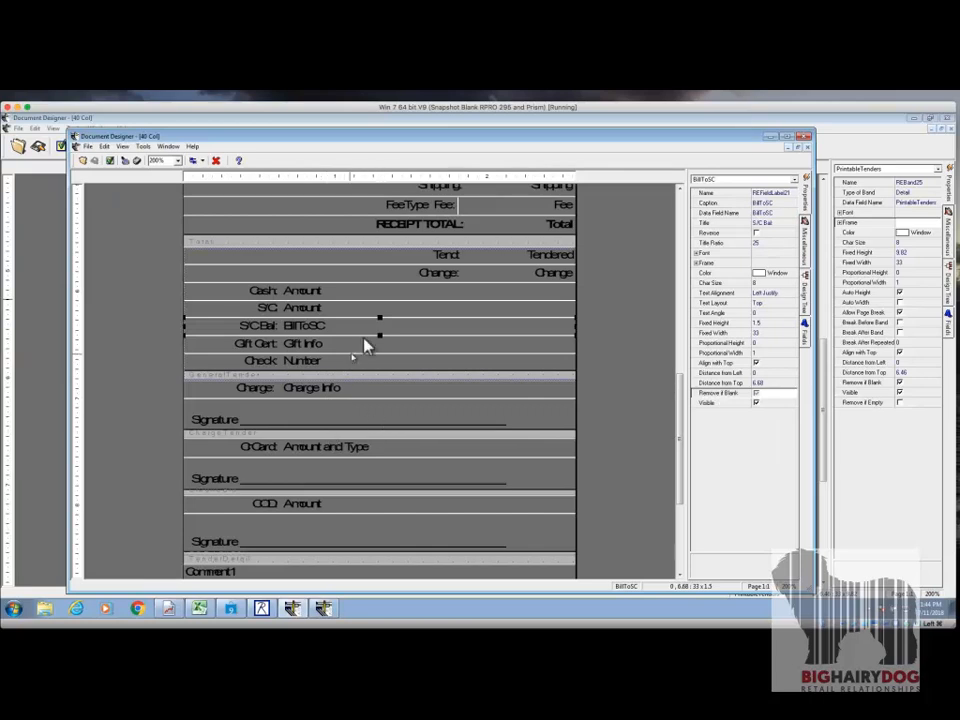
- Inspect the properties of the CrCard Amount and Type field, its Signature line and the enclosing CreditCard band
left_click(311, 453)
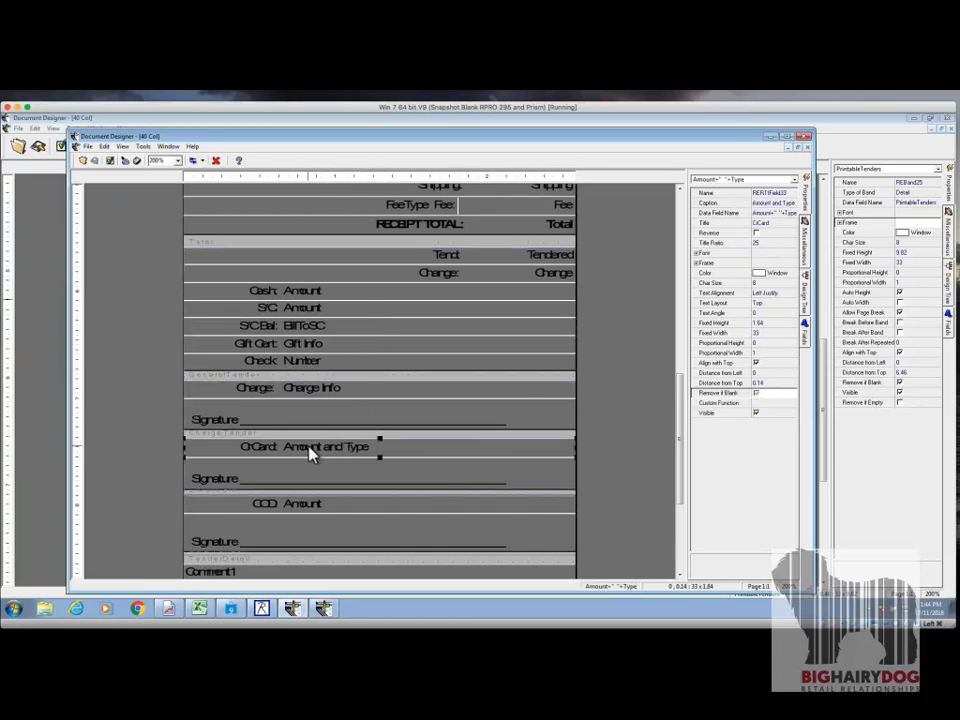
left_click(300, 475)
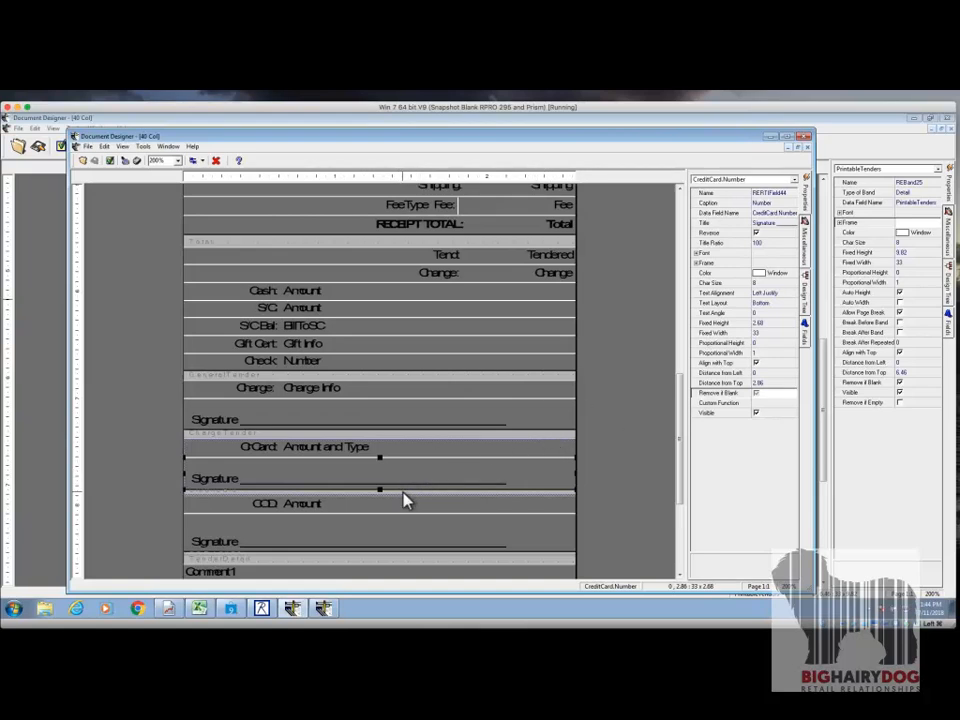
left_click(405, 499)
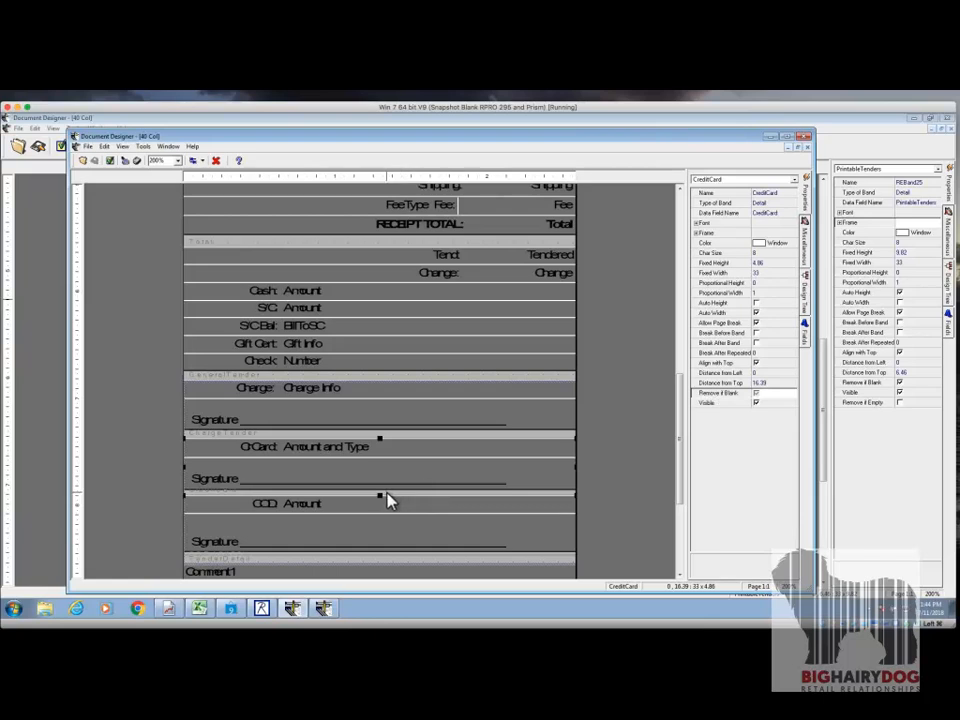
- Display the design tree and toggle the TenderDetail band's lock, leaving the band unlocked for editing
left_click(805, 294)
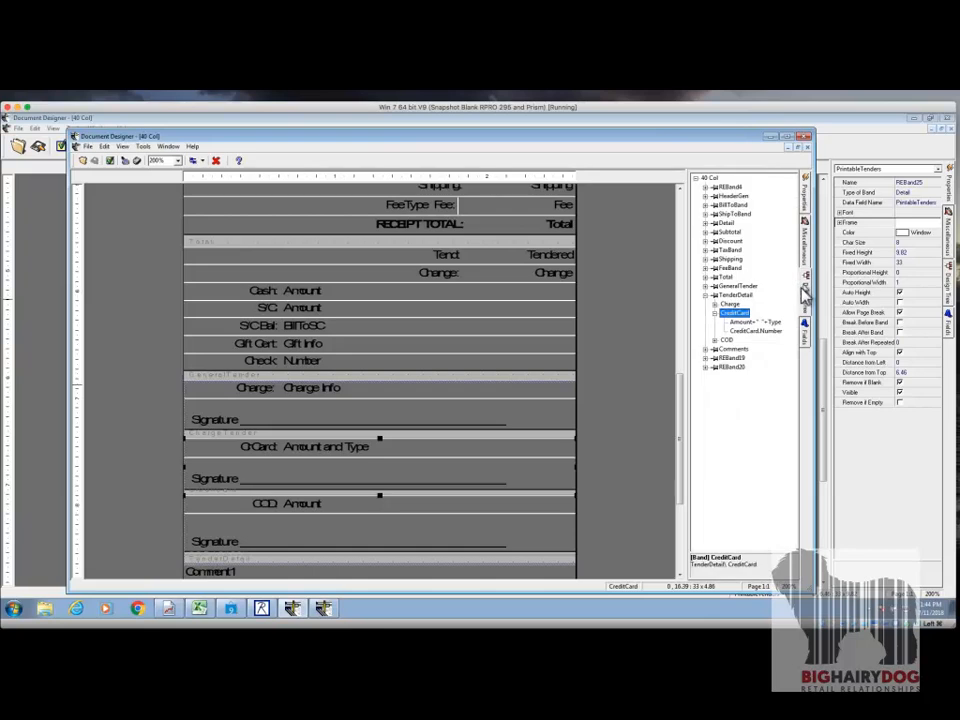
left_click(719, 297)
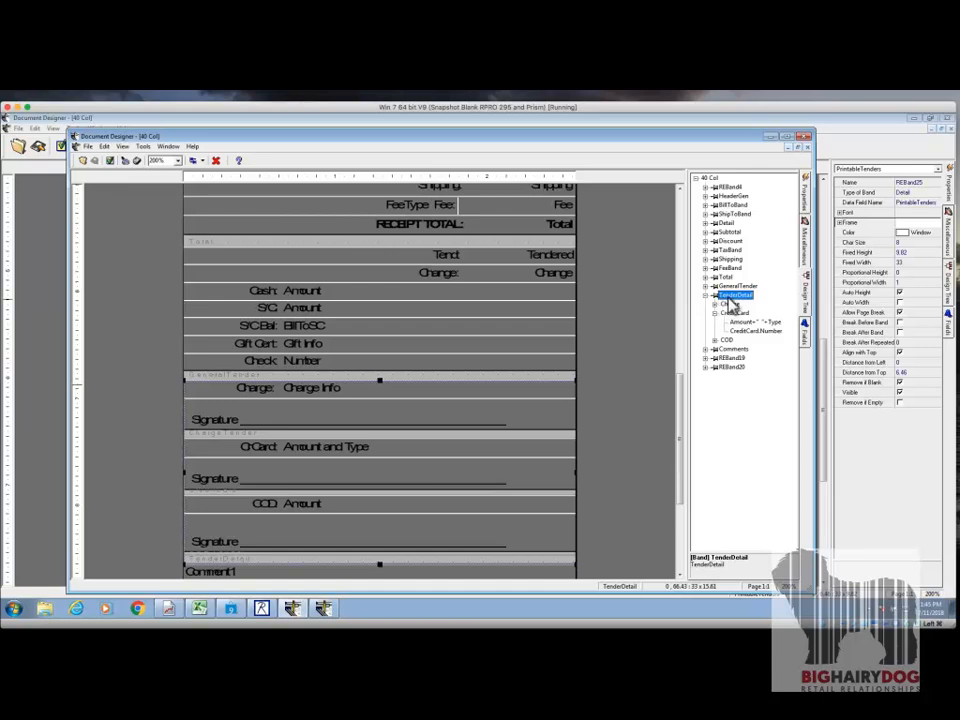
right_click(733, 302)
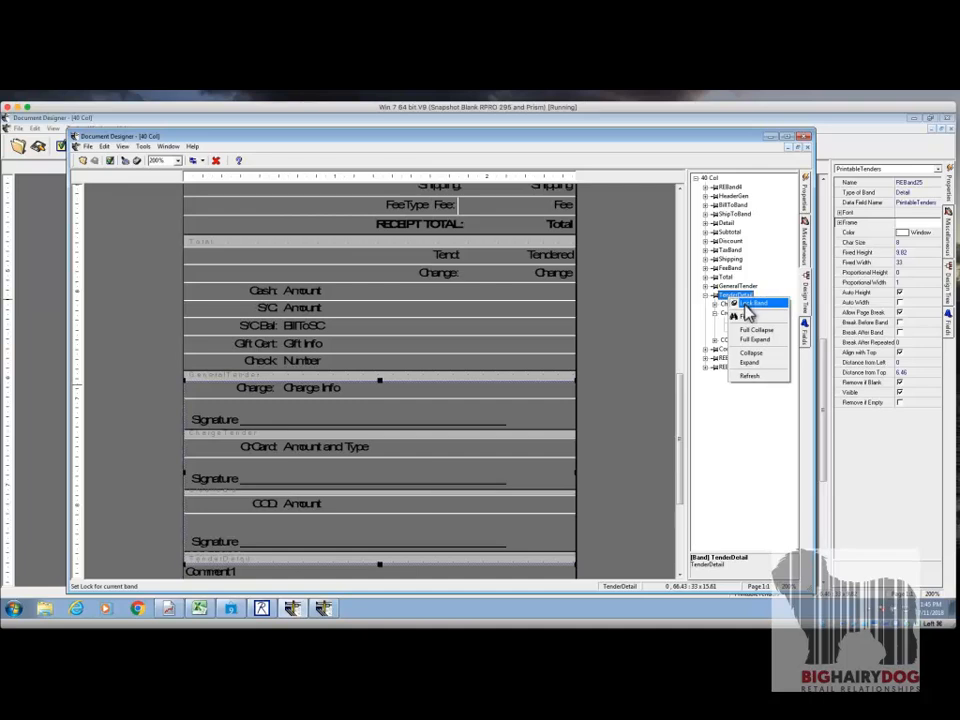
key("Escape")
right_click(735, 305)
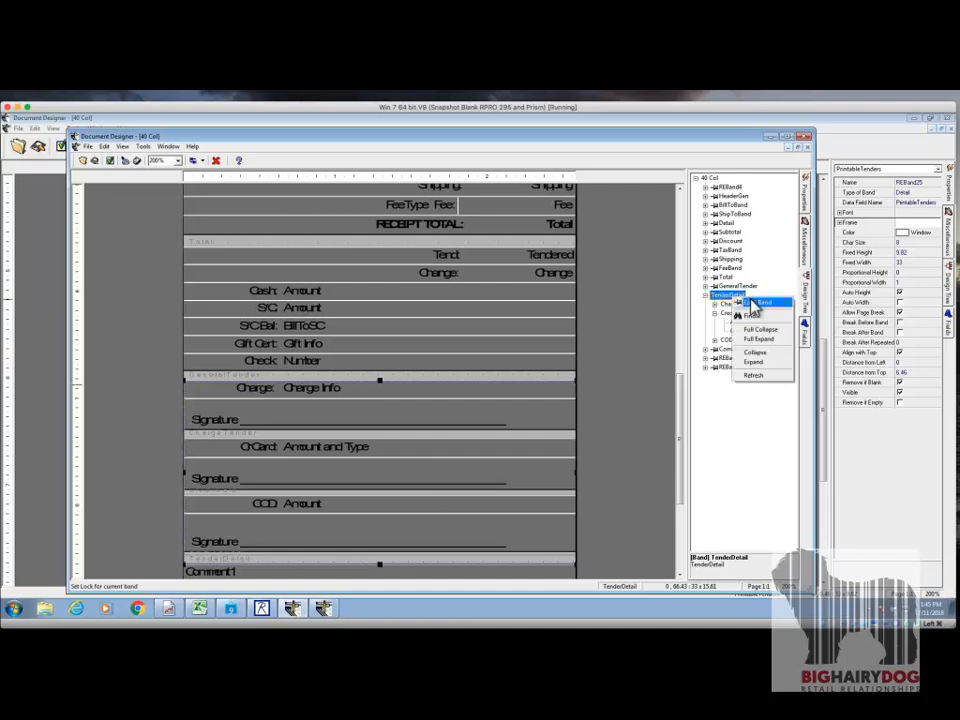
key("Escape")
right_click(742, 304)
key("Escape")
right_click(745, 305)
left_click(746, 303)
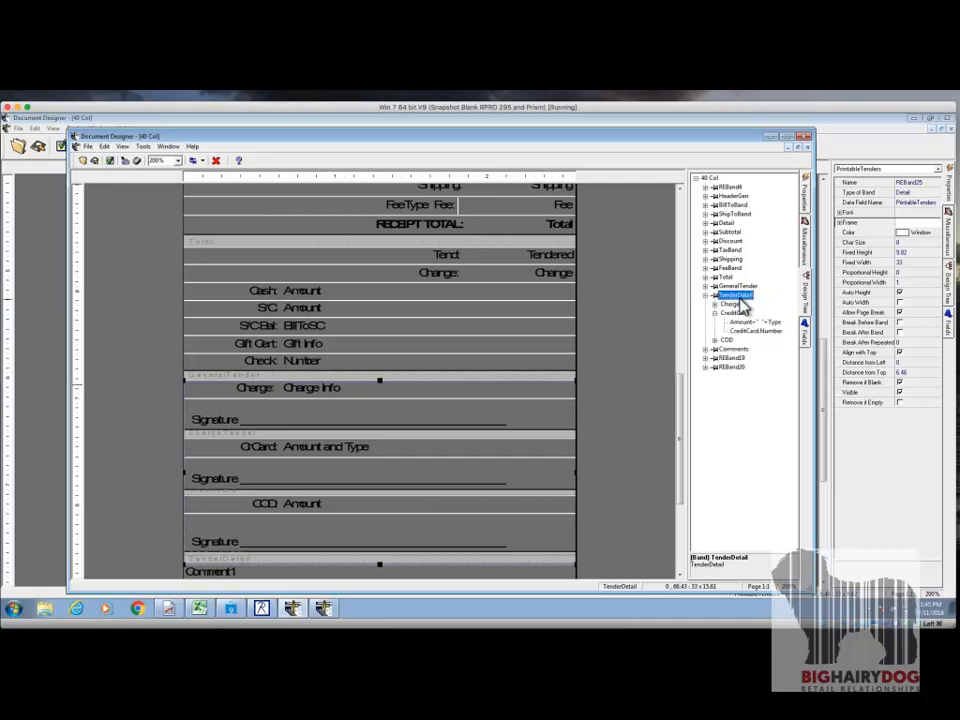
key("Up")
right_click(739, 300)
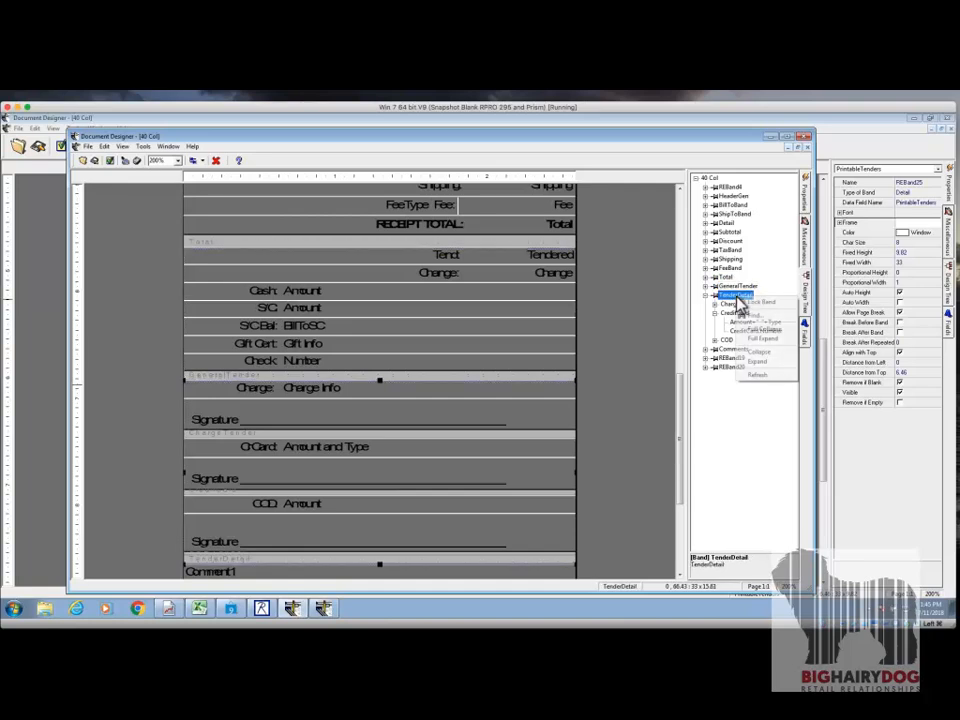
left_click(758, 303)
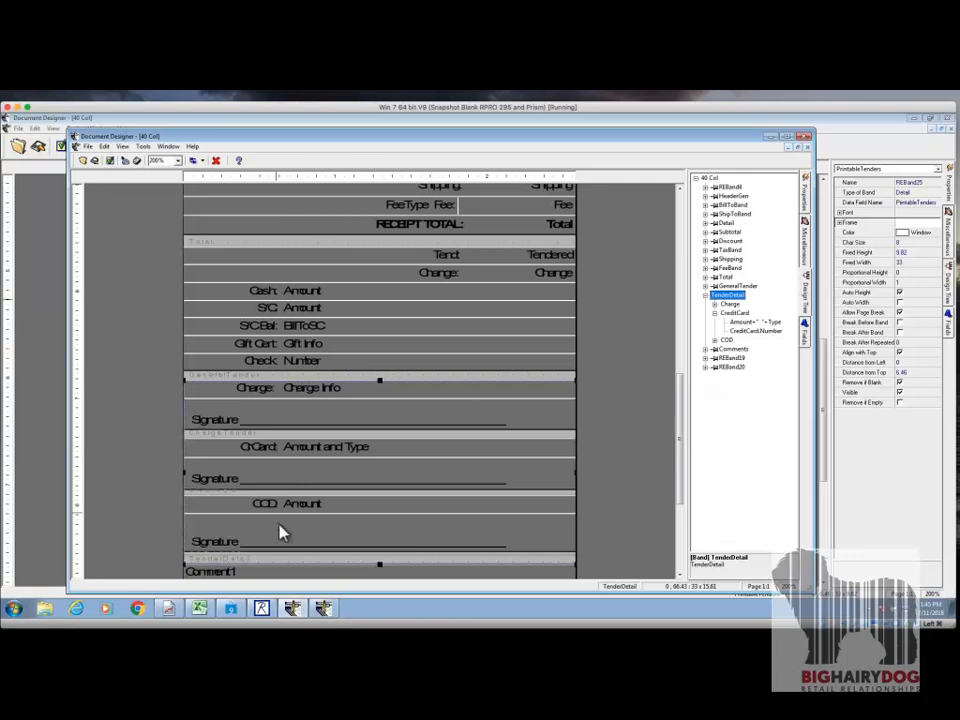
- Delete the Signature line from the CreditCard band and shorten the band to a height of about 2.04
left_click(297, 484)
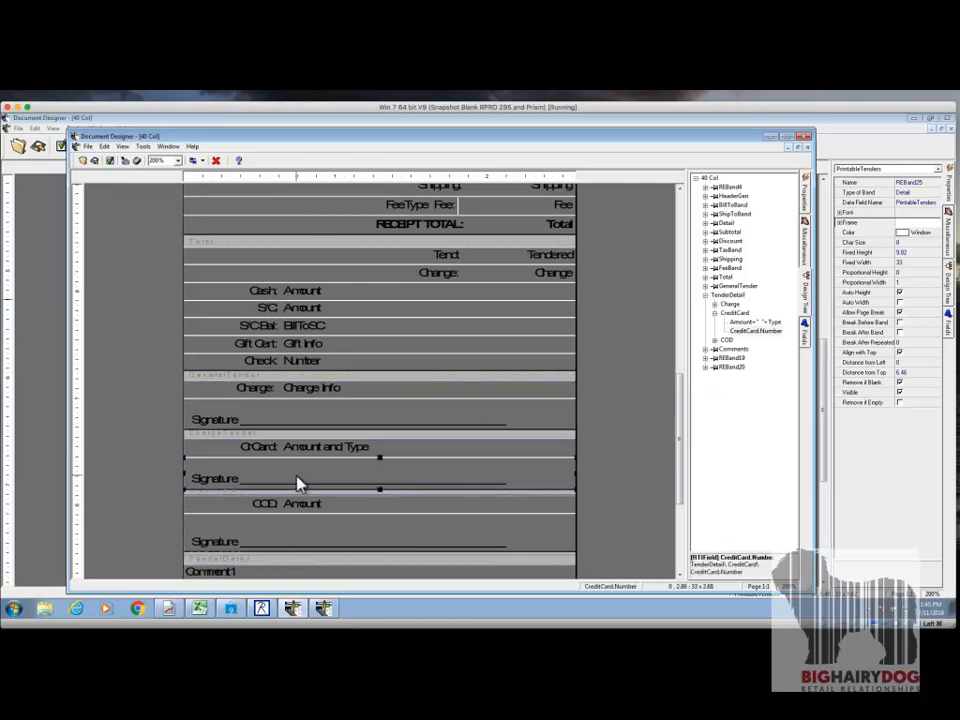
left_click(216, 161)
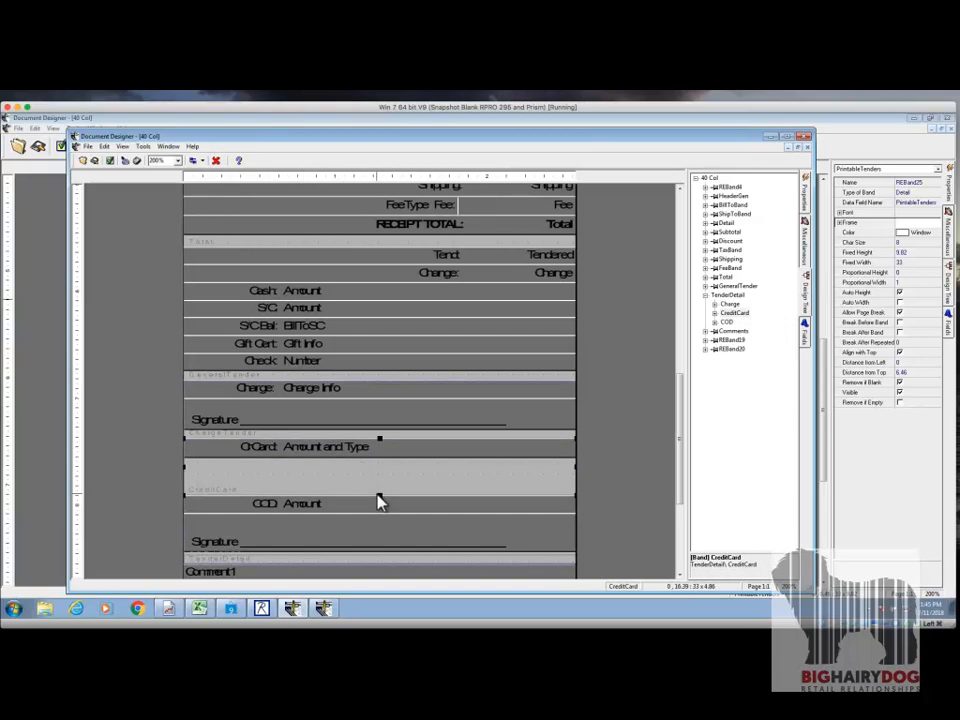
left_click_drag(380, 495, 379, 463)
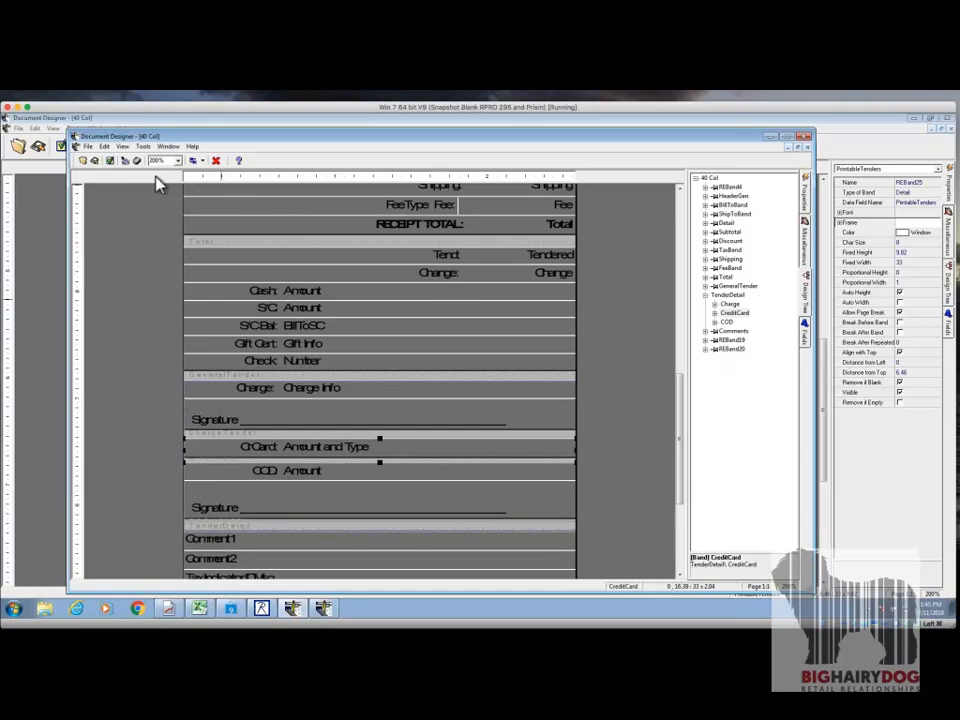
- Save the edited 40 Col receipt design
left_click(88, 146)
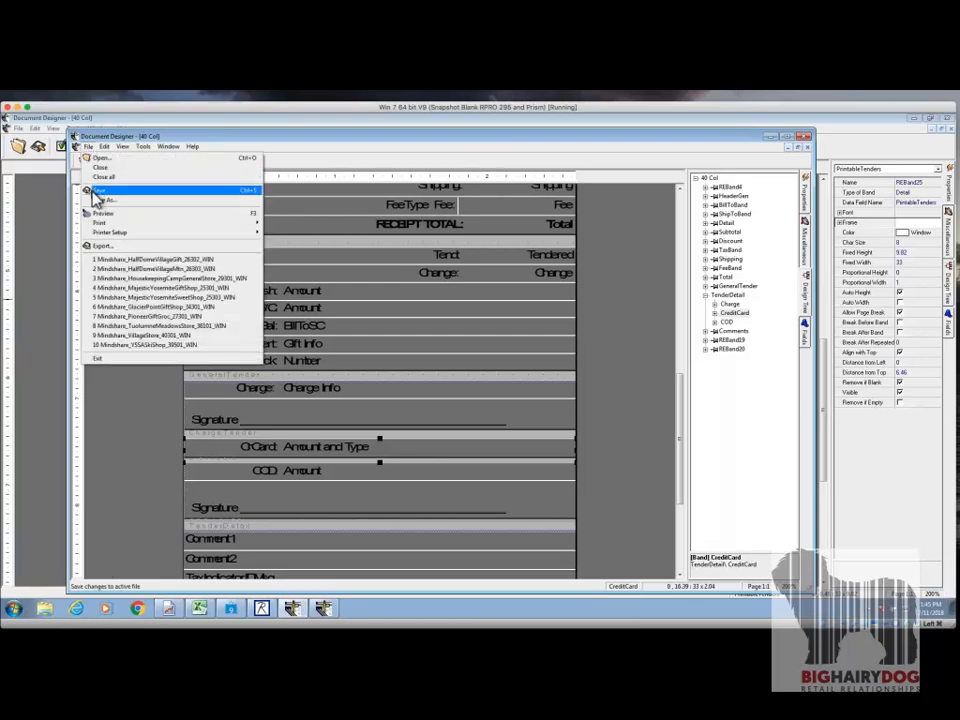
left_click(172, 374)
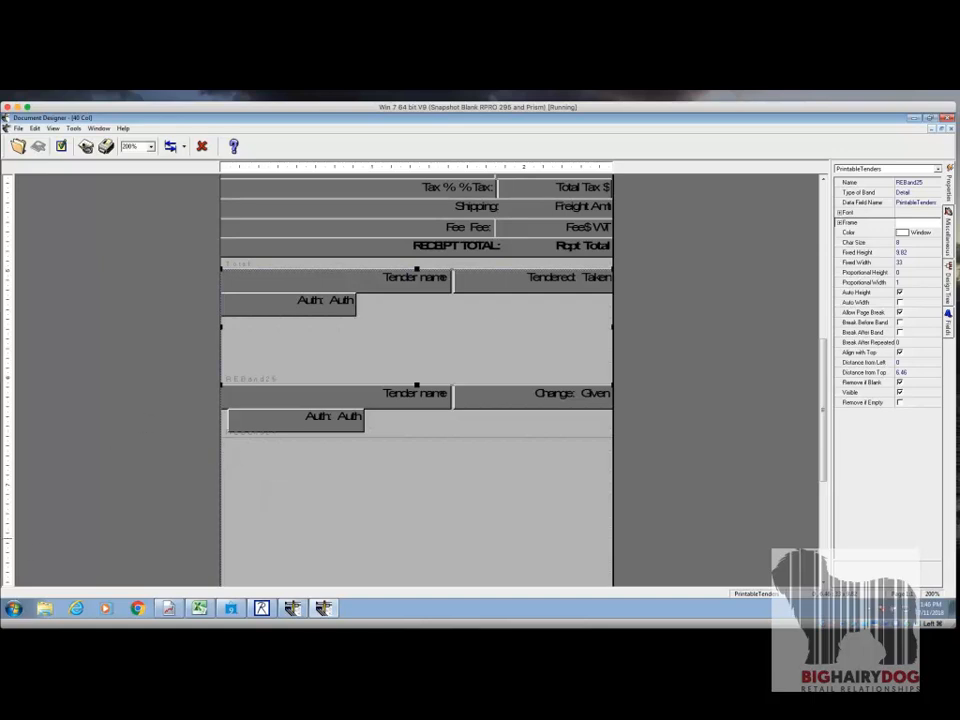
- Switch to Windows Explorer and open the RetailPro9 folder on Local Disk (C:)
left_click(14, 608)
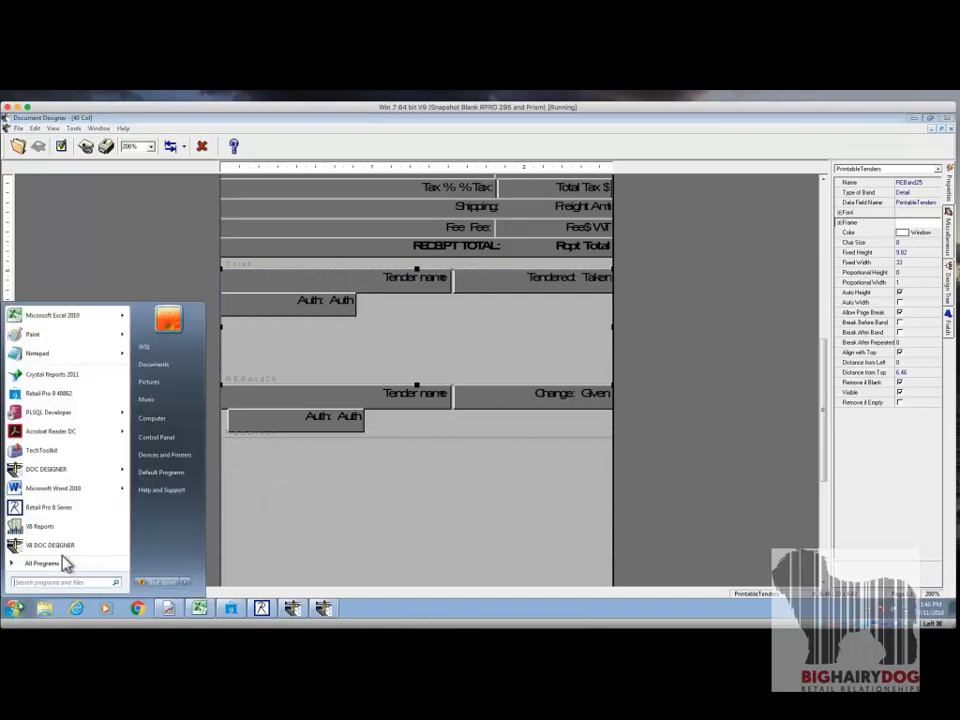
left_click(179, 426)
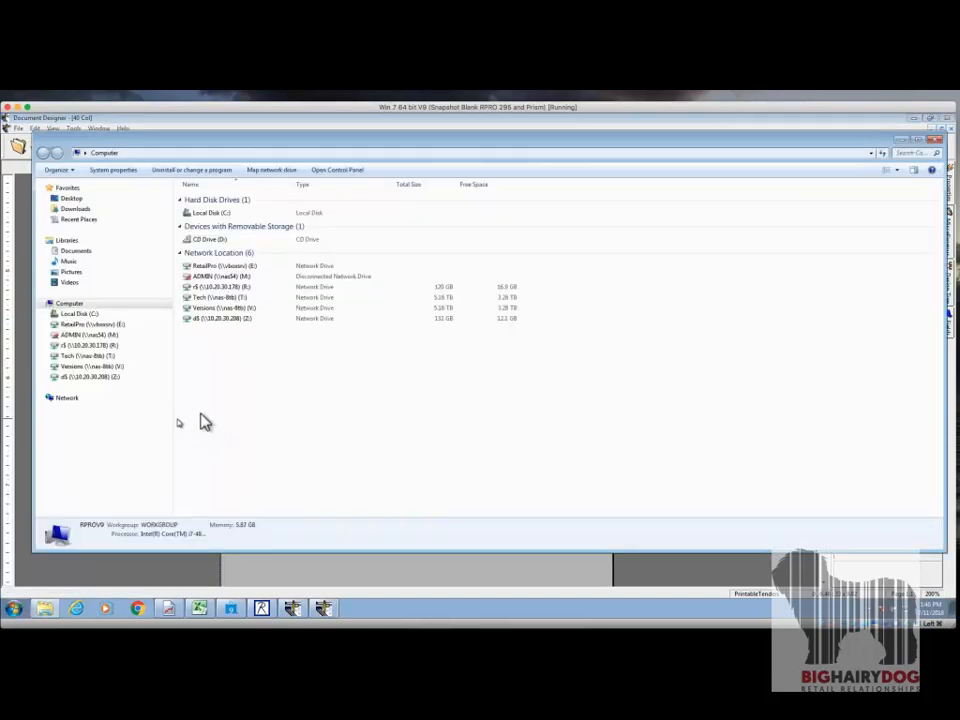
double_click(225, 215)
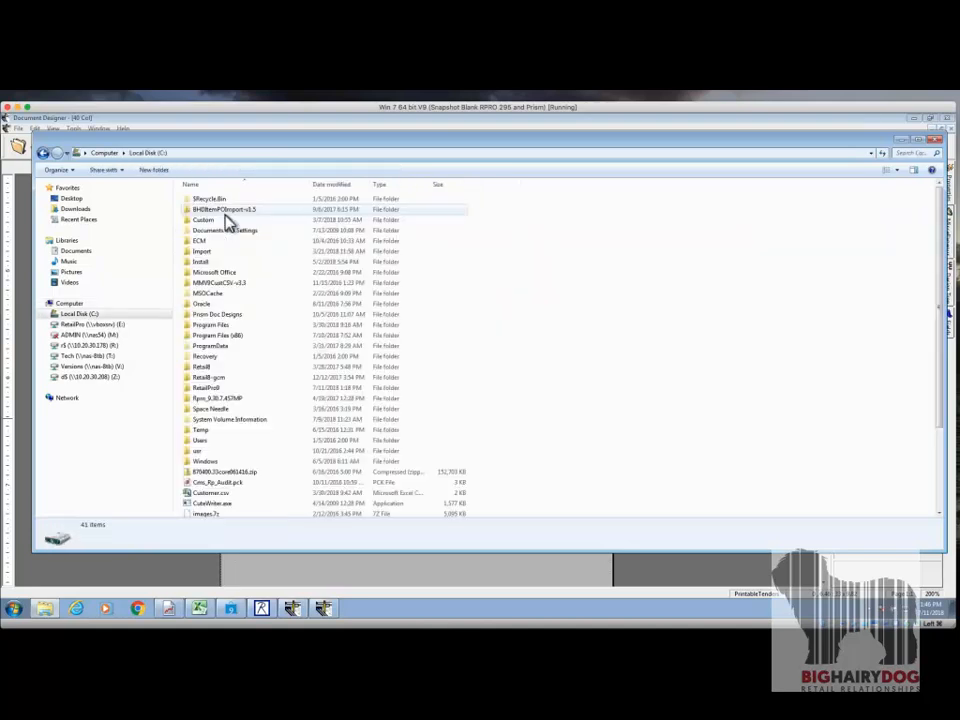
left_click(225, 367)
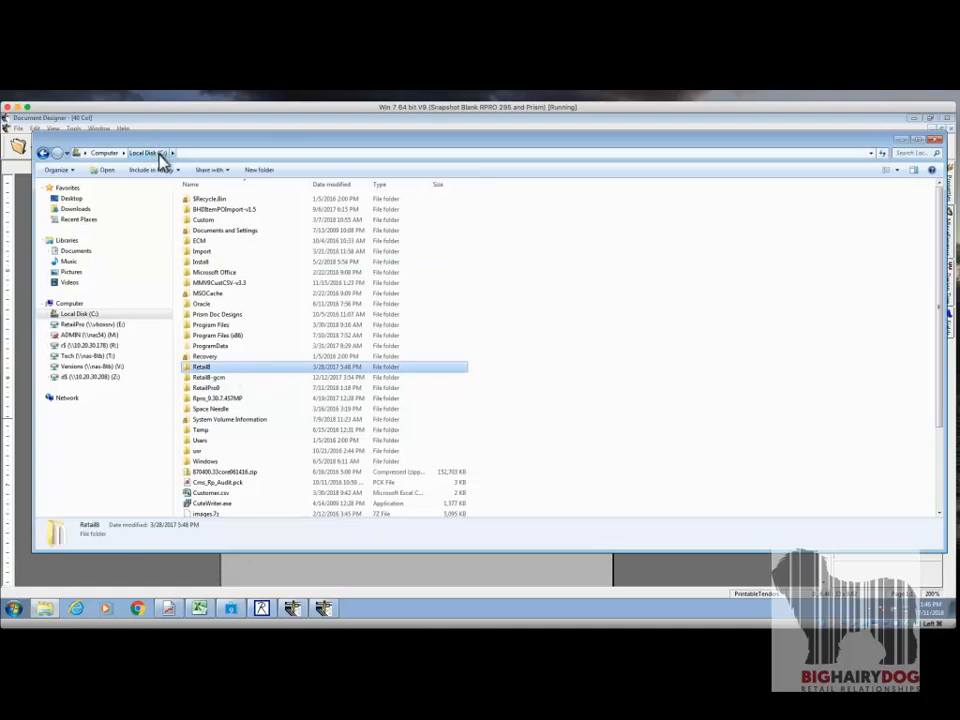
double_click(212, 389)
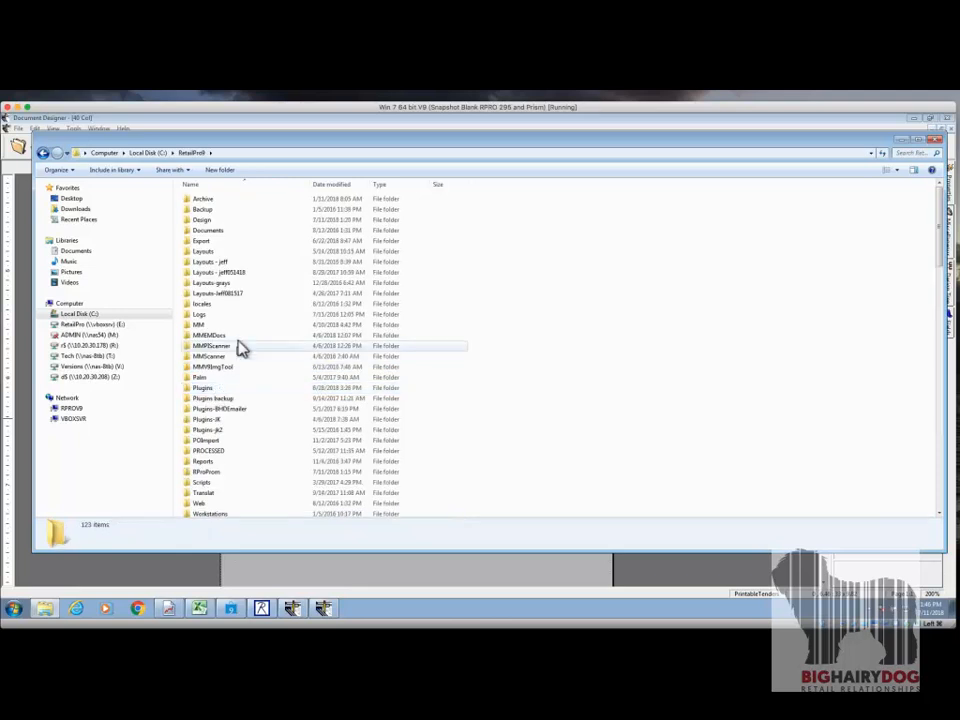
- Open the Receipt folder inside Design\DocDesigns
left_click(215, 221)
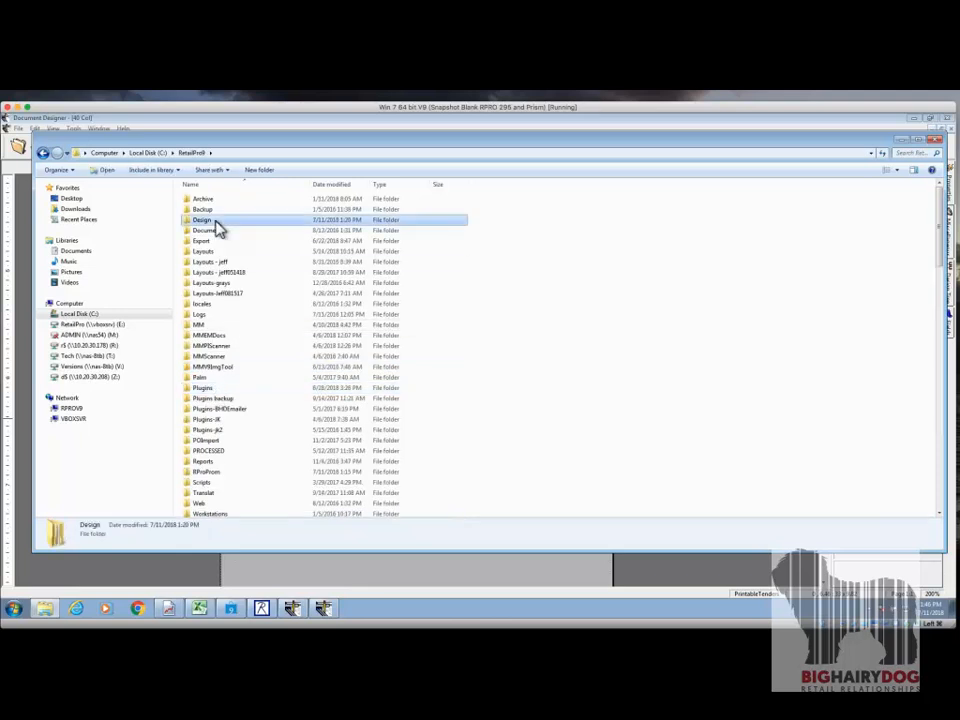
double_click(215, 222)
left_click(224, 211)
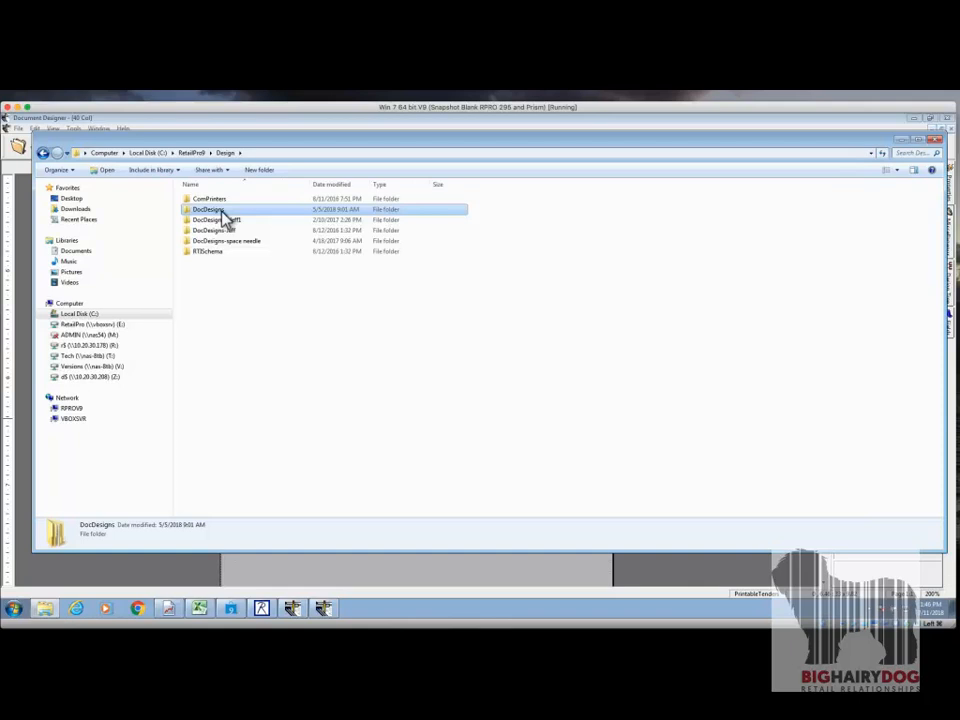
double_click(224, 211)
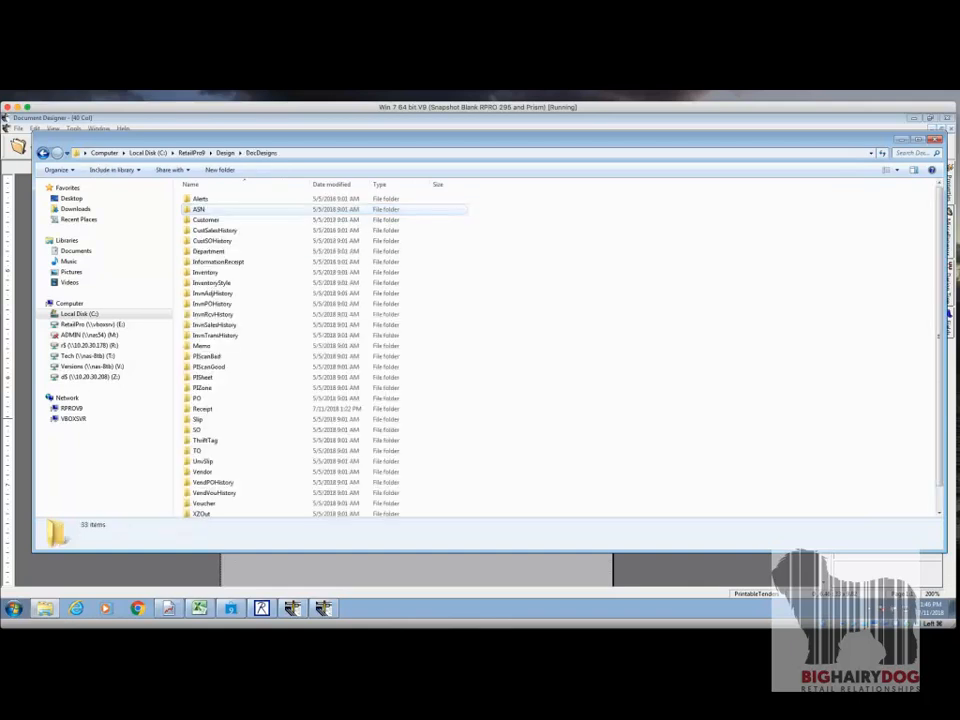
left_click(216, 411)
double_click(216, 411)
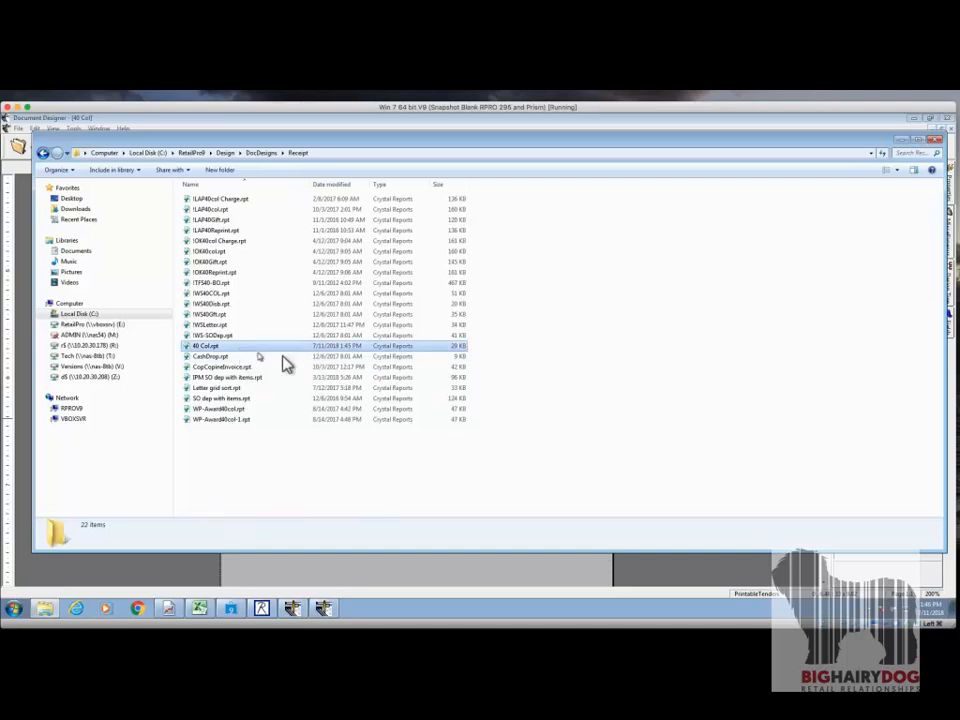
- Locate the 40 Col.rpt design file and view the file actions available for it
left_click(255, 346)
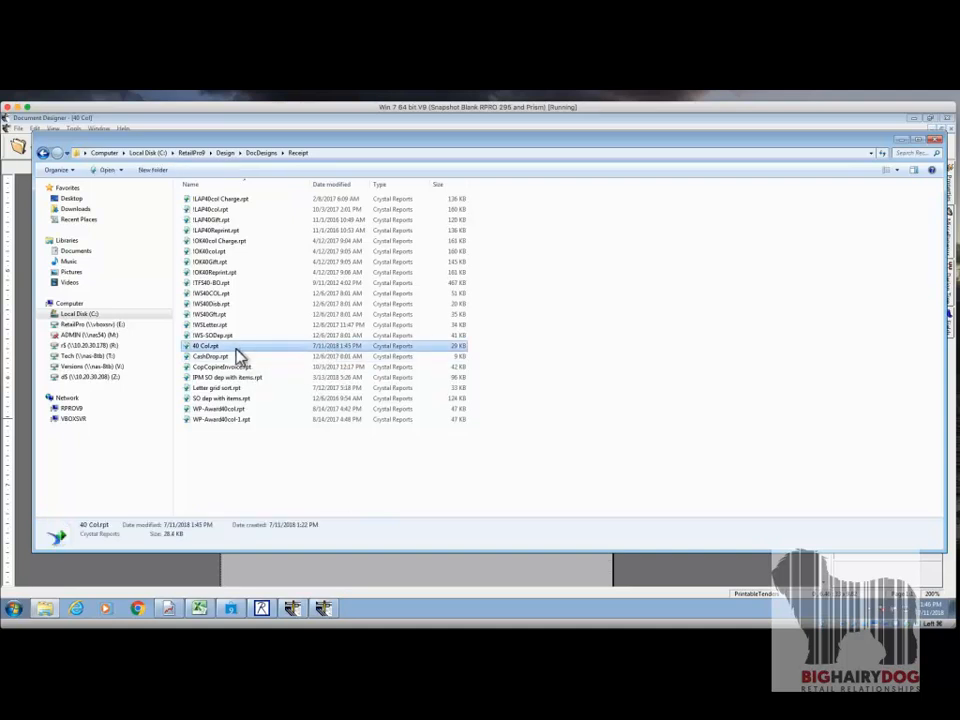
right_click(236, 350)
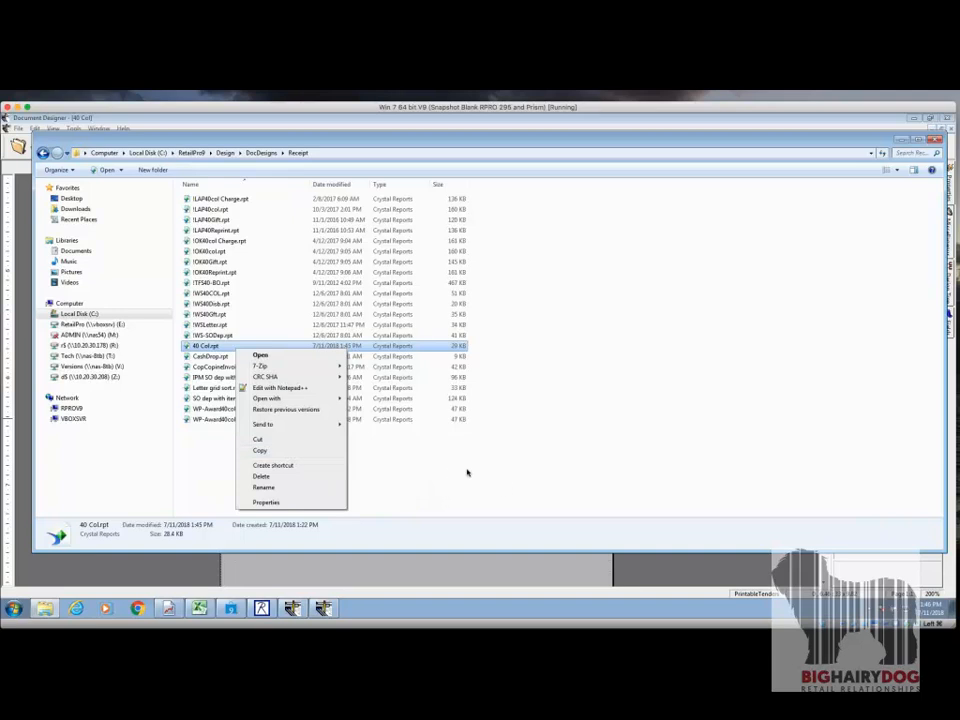
left_click(467, 460)
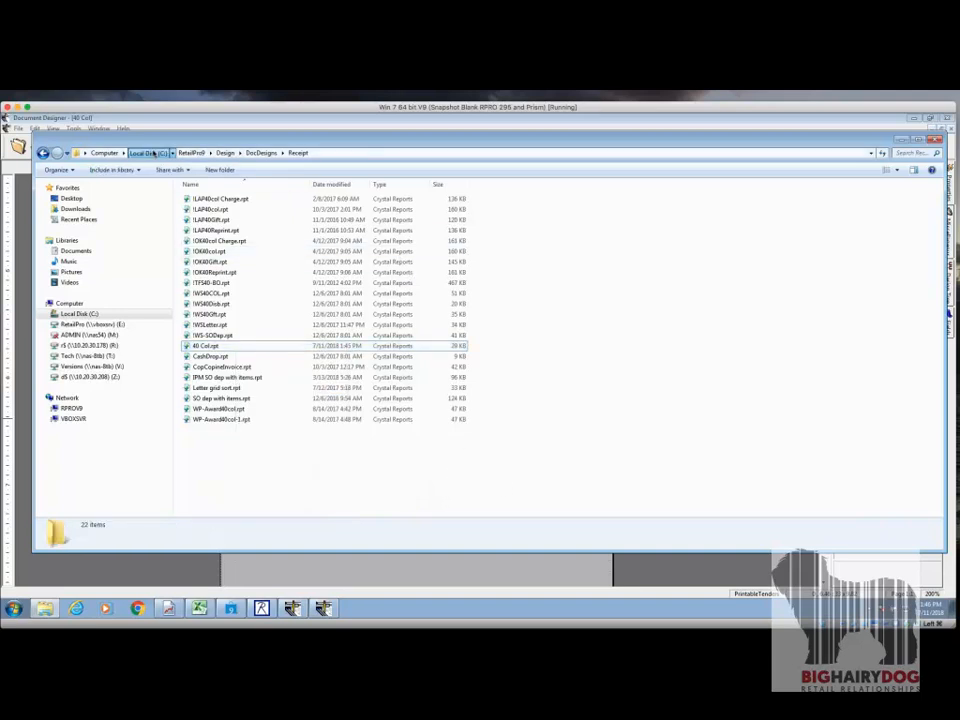
- Open the Receipt folder inside Retail8\Rpro\Design\DocDesigns on Local Disk (C:)
left_click(166, 153)
double_click(215, 367)
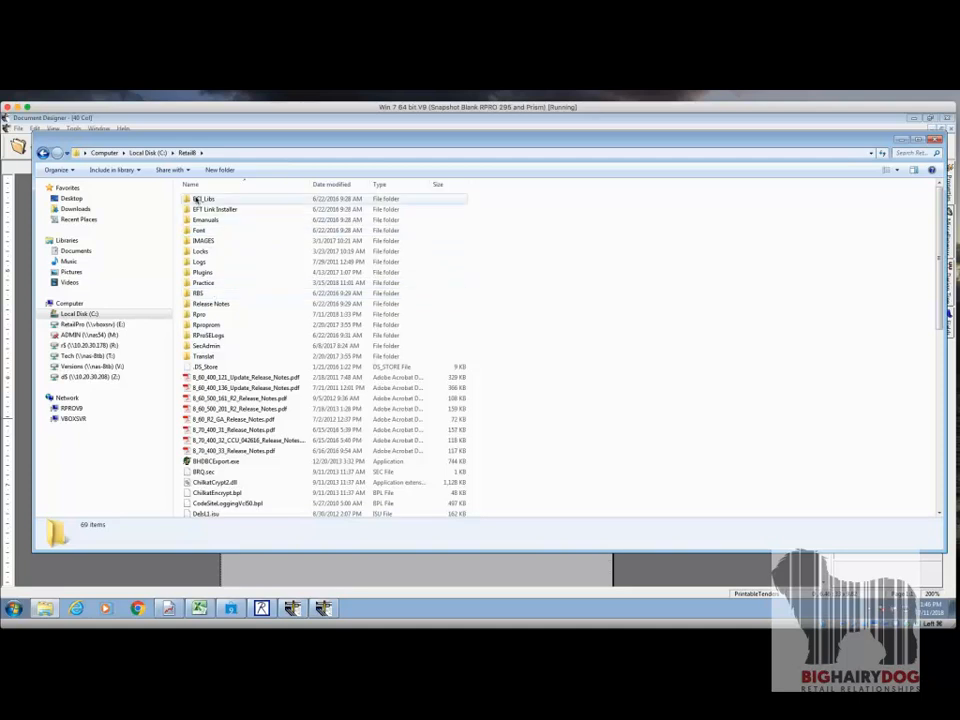
double_click(208, 316)
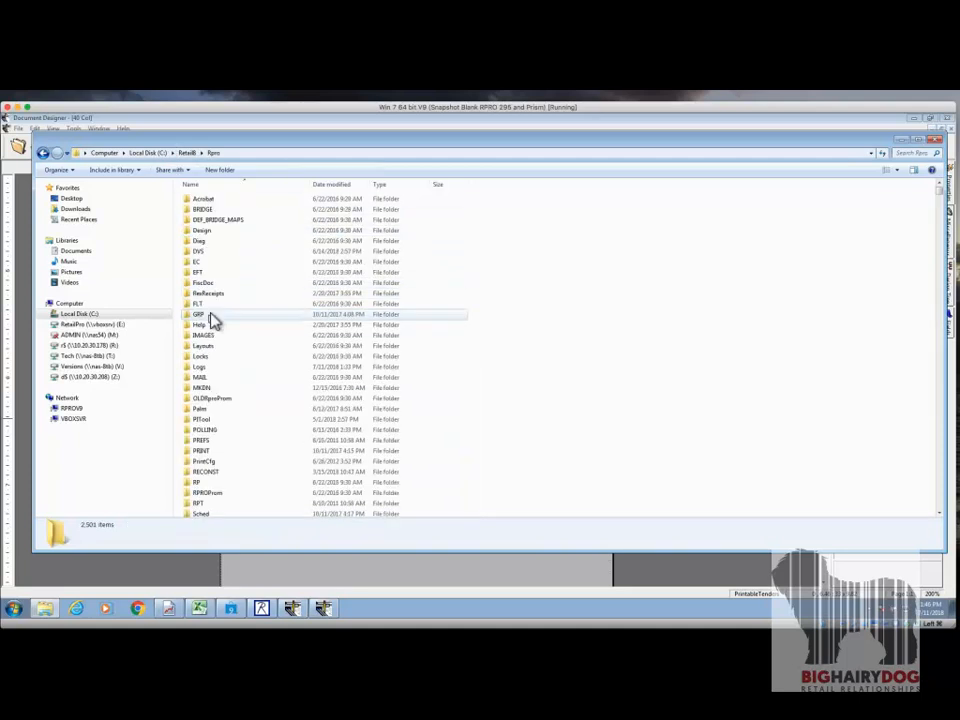
left_click(214, 235)
double_click(214, 235)
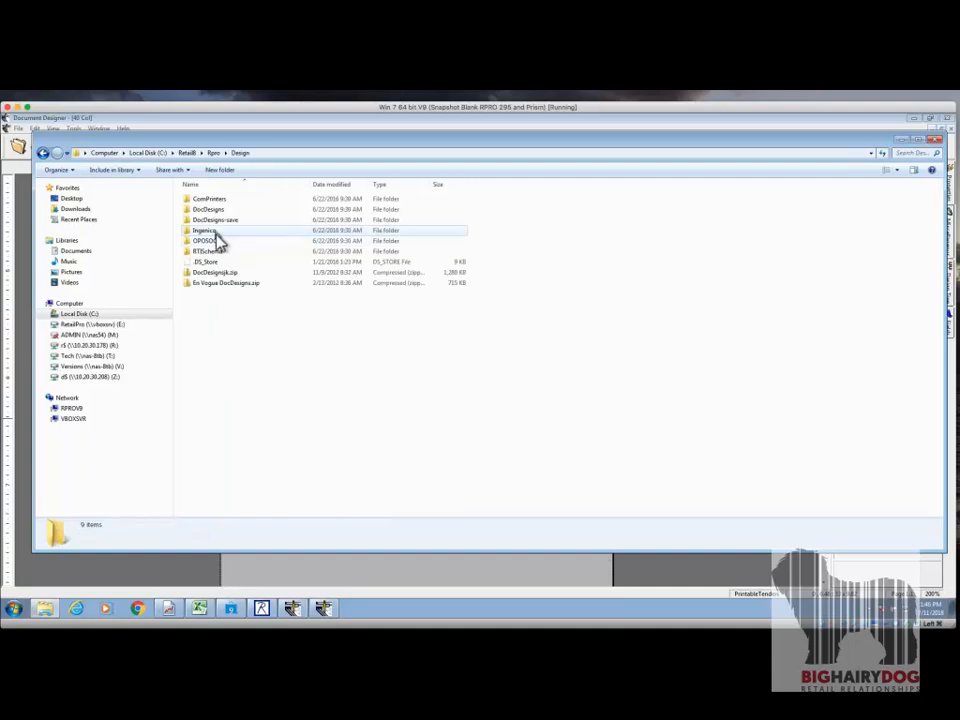
double_click(222, 209)
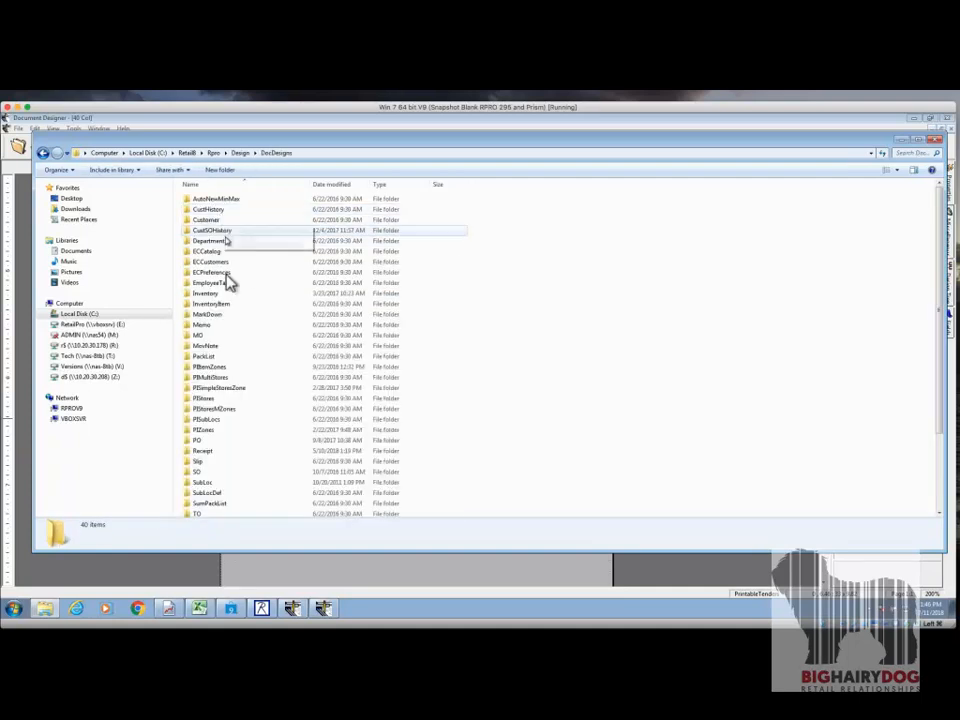
double_click(211, 453)
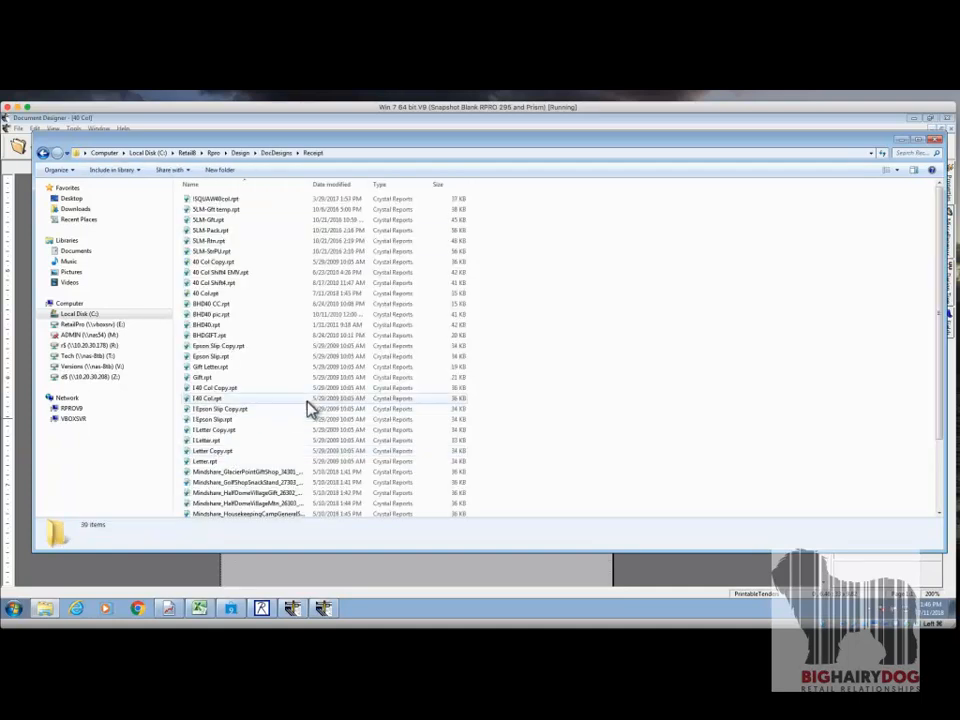
- Sort the receipt design files by date modified and locate 40 Col.rpt
left_click(331, 186)
left_click(225, 199)
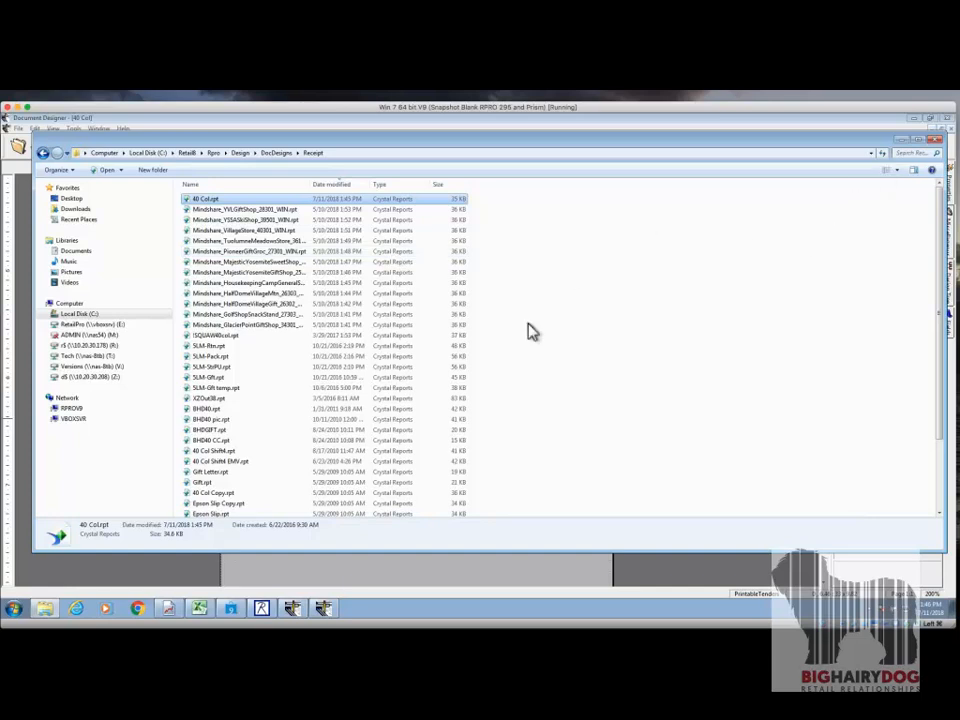
left_click(934, 145)
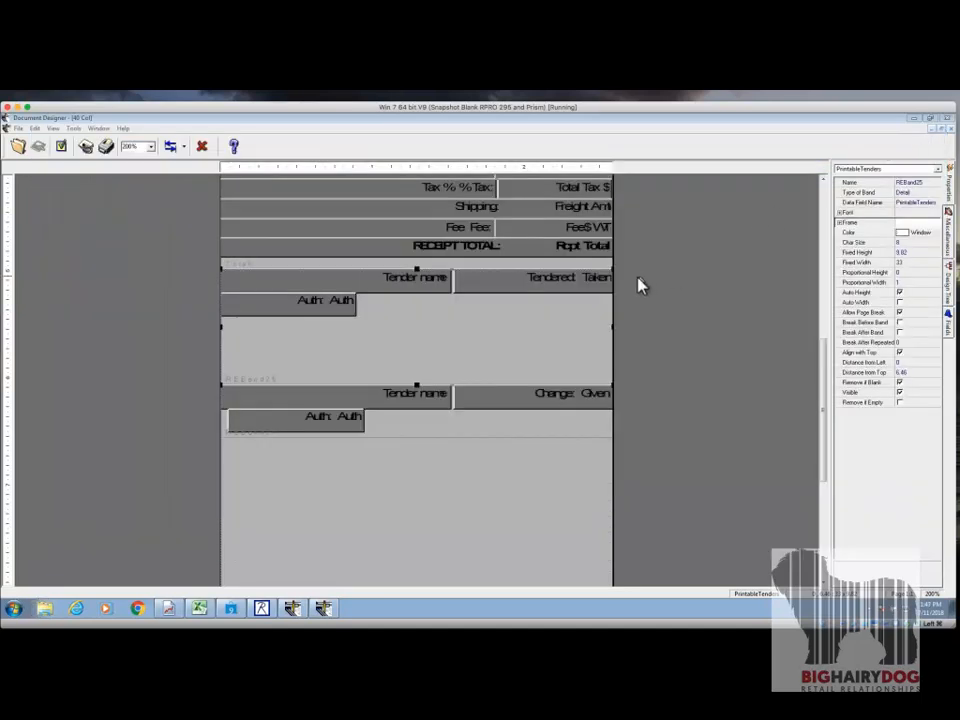
- Minimize both Document Designer windows and open the W/S Preferences in Retail Pro Merchant Edition
left_click(912, 119)
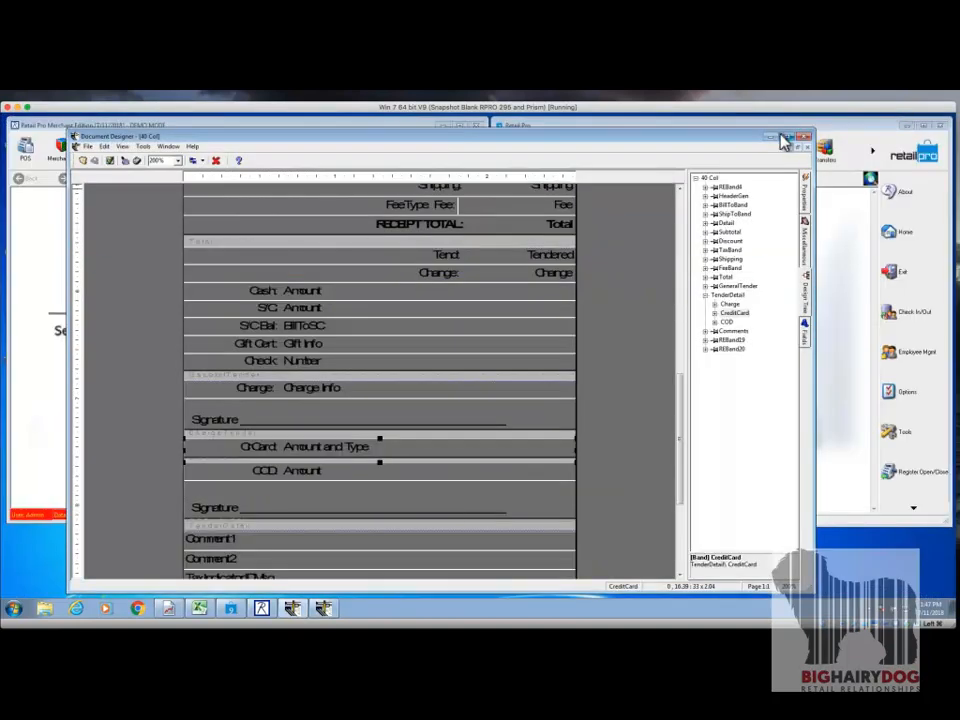
left_click(770, 139)
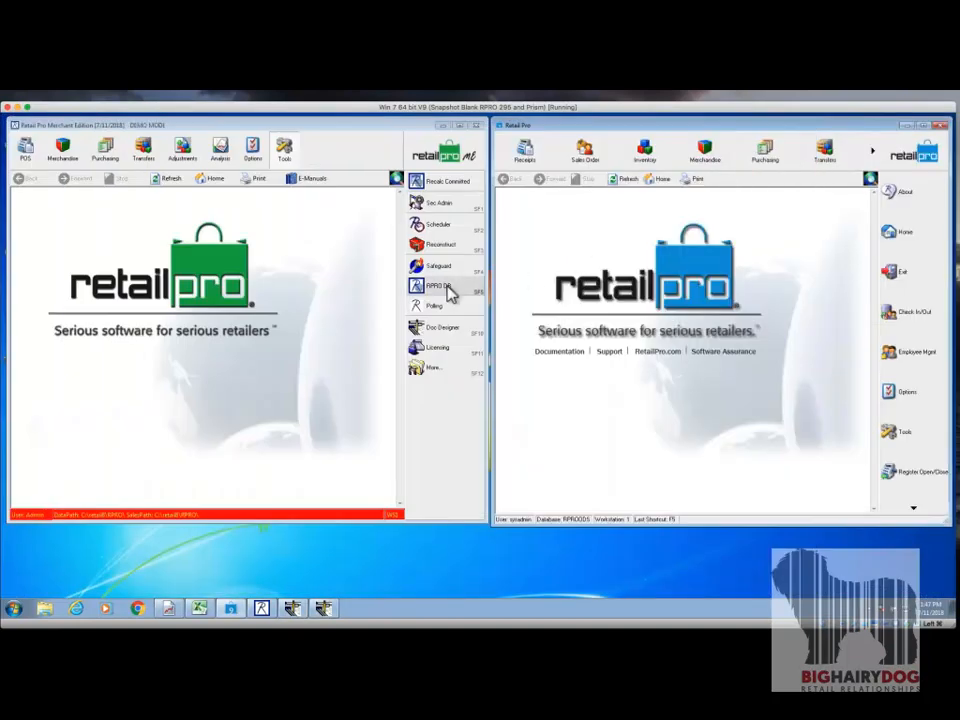
left_click(260, 158)
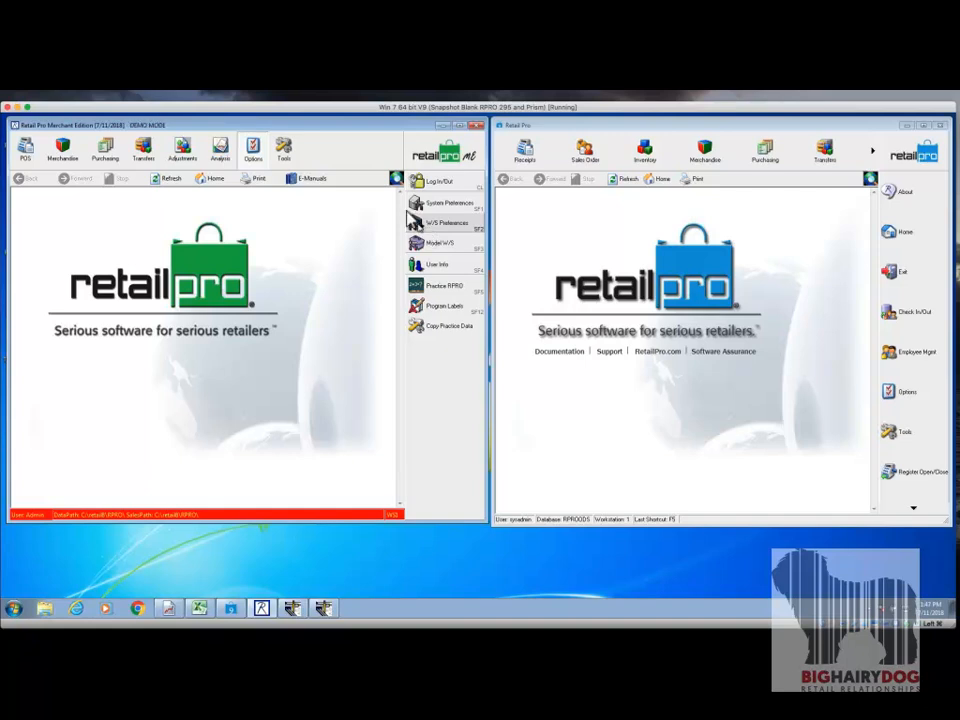
left_click(443, 234)
left_click(457, 398)
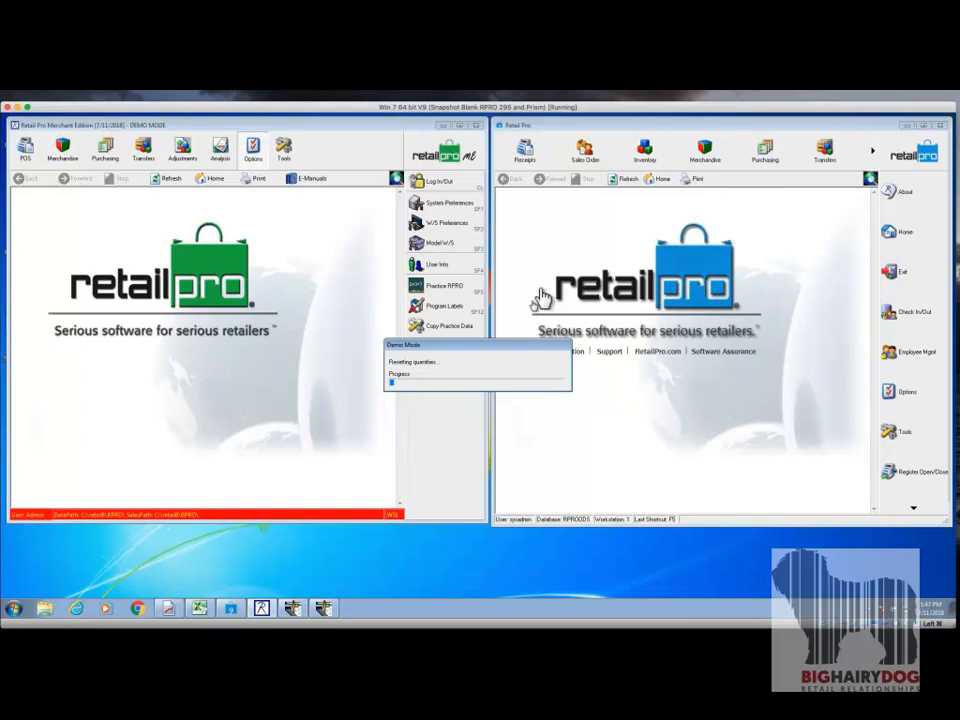
- Switch to Retail Pro 9 and open the Receipts printing settings in its workstation preferences
left_click(639, 125)
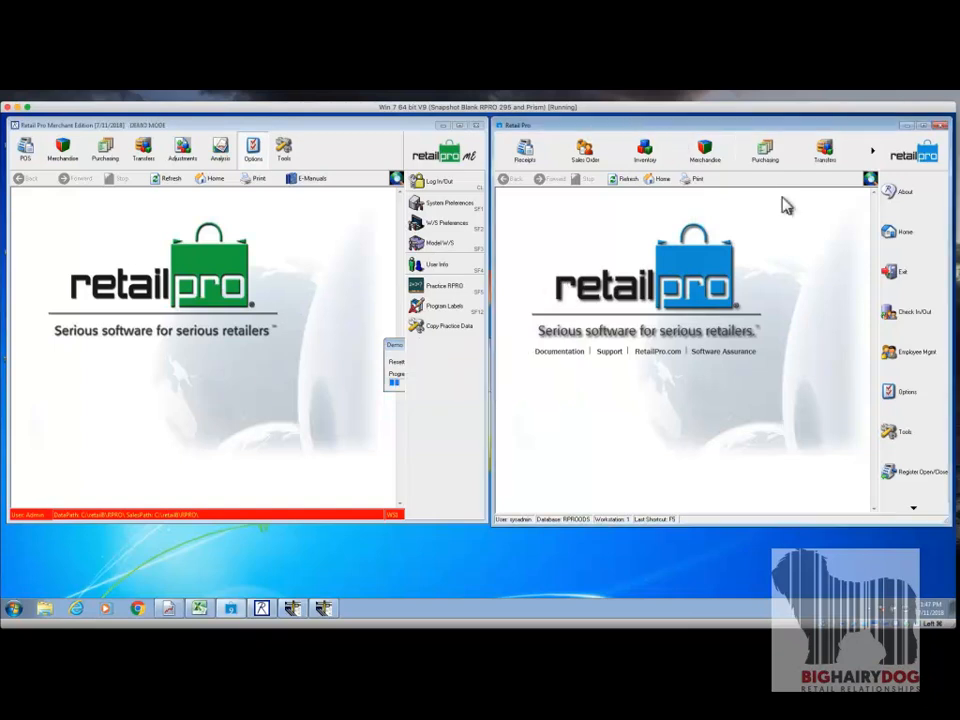
left_click(893, 392)
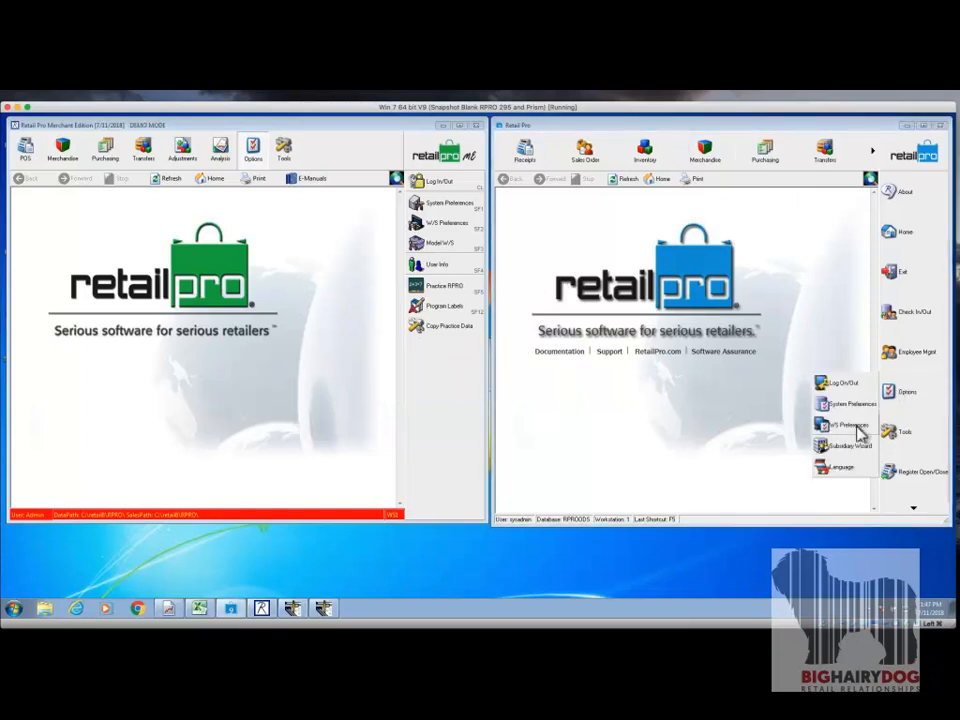
left_click(857, 426)
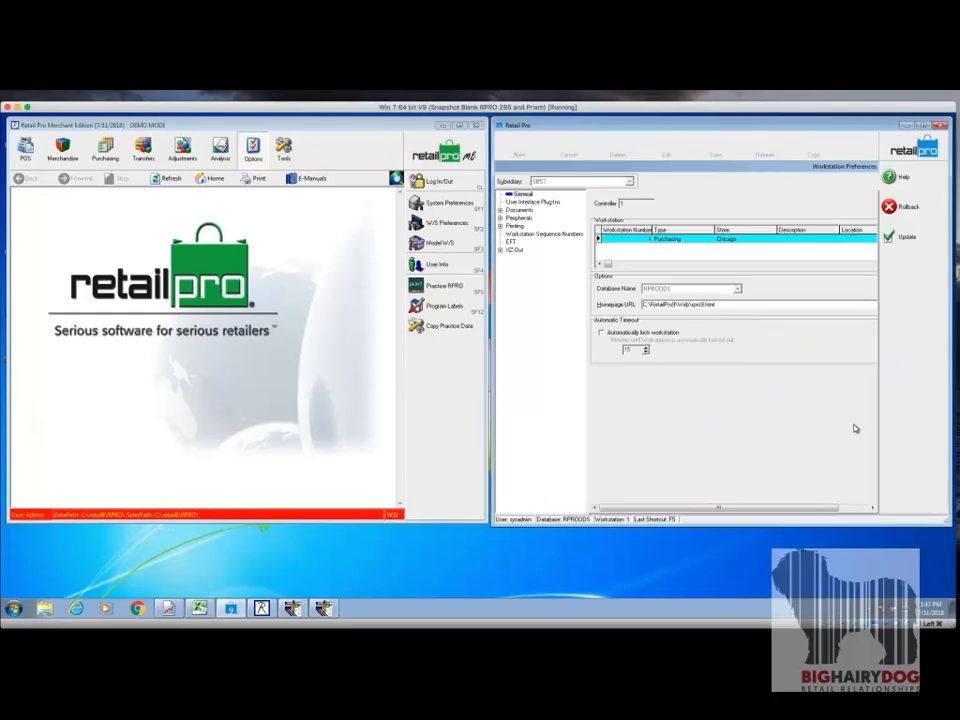
left_click(500, 227)
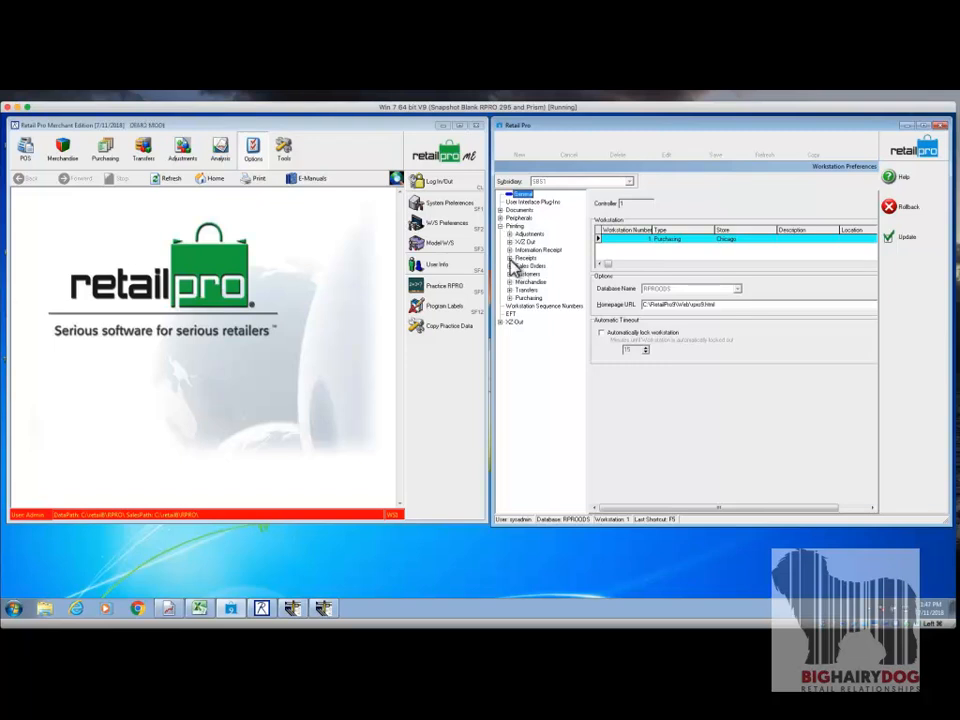
left_click(510, 259)
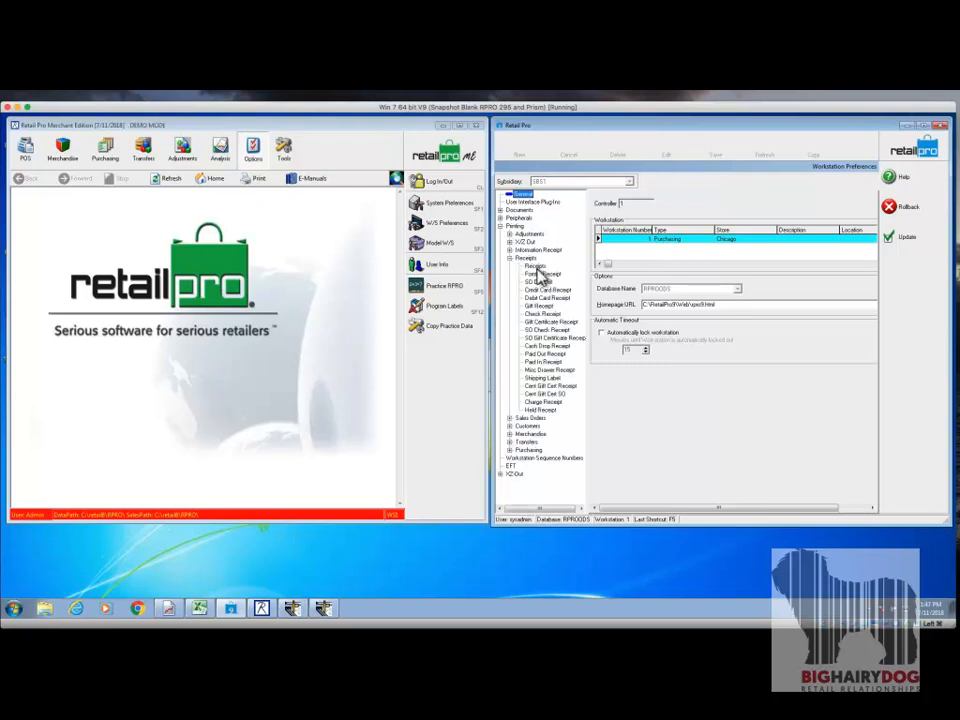
left_click(537, 268)
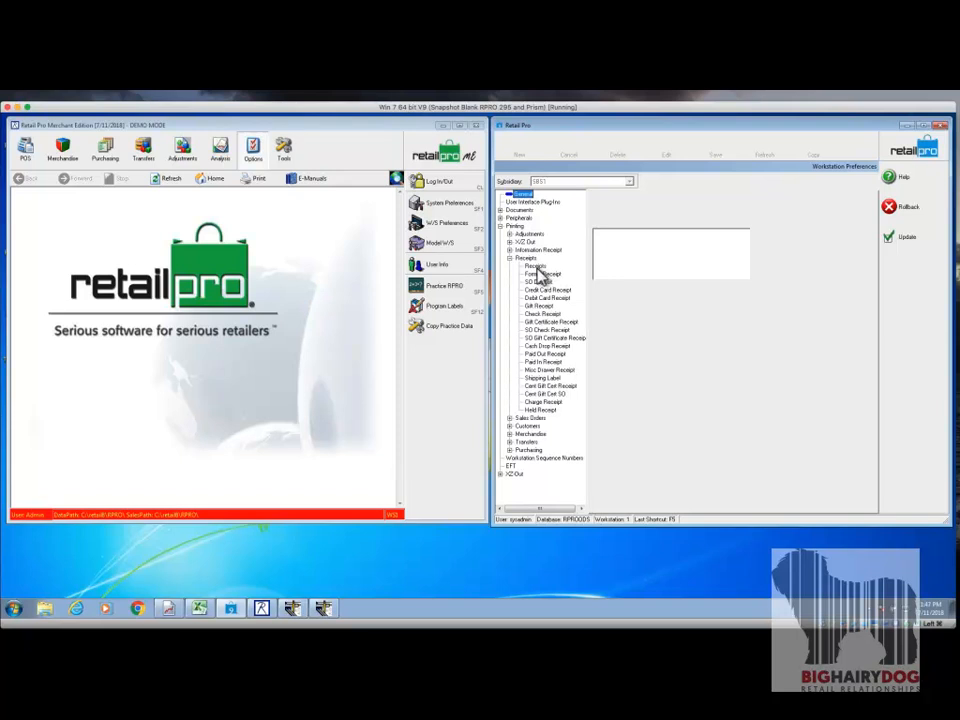
left_click(537, 266)
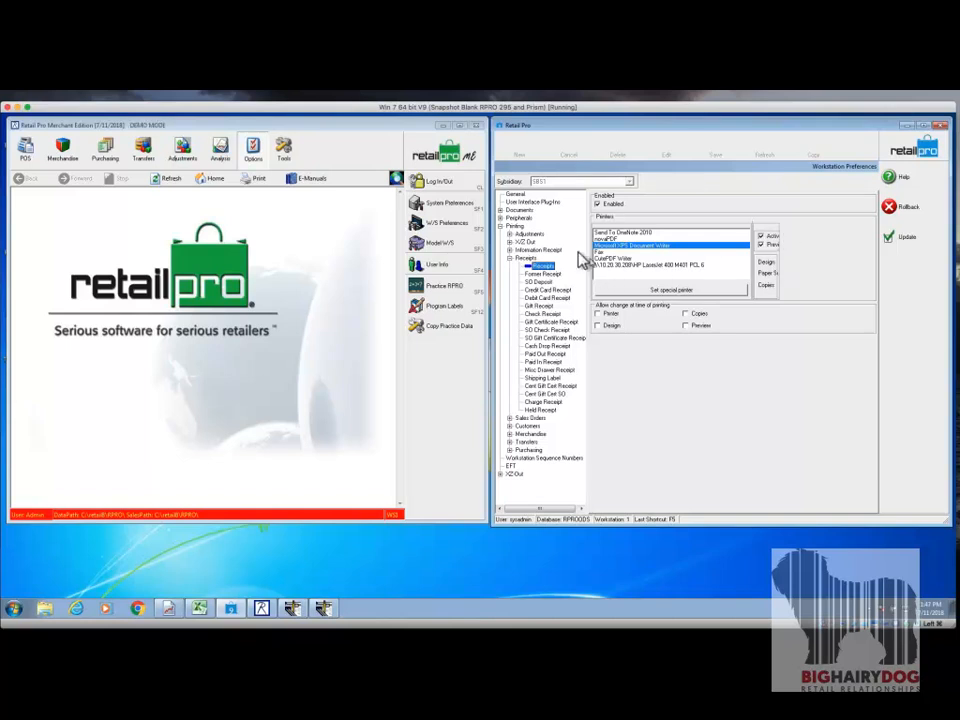
- Widen the Retail Pro 9 window and view the receipt designs available for the Microsoft XPS Document Writer
left_click_drag(495, 231, 188, 210)
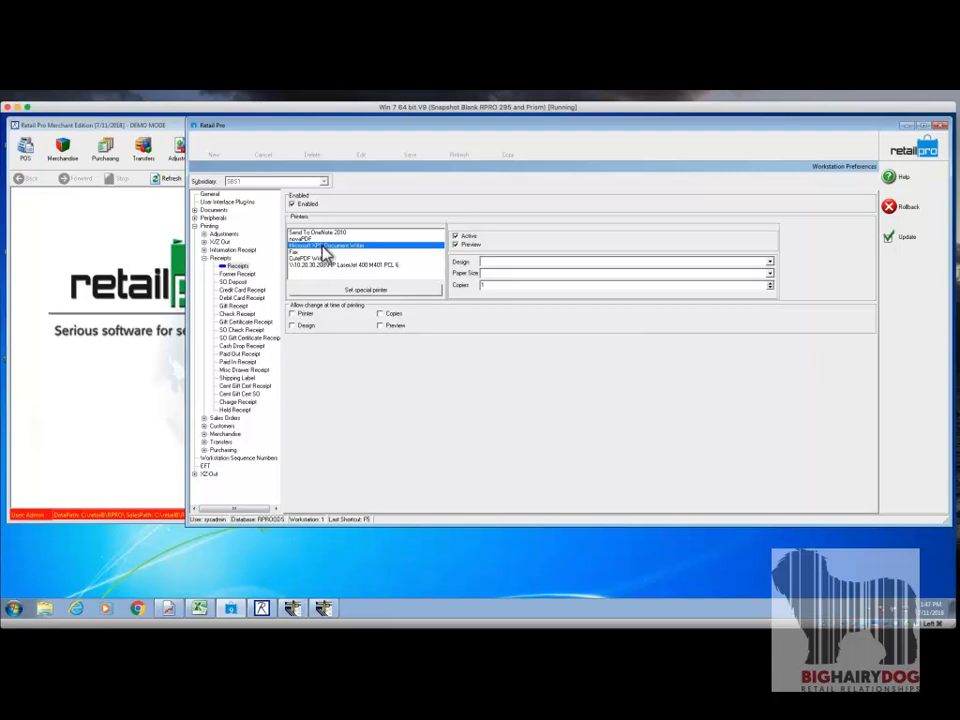
left_click(769, 263)
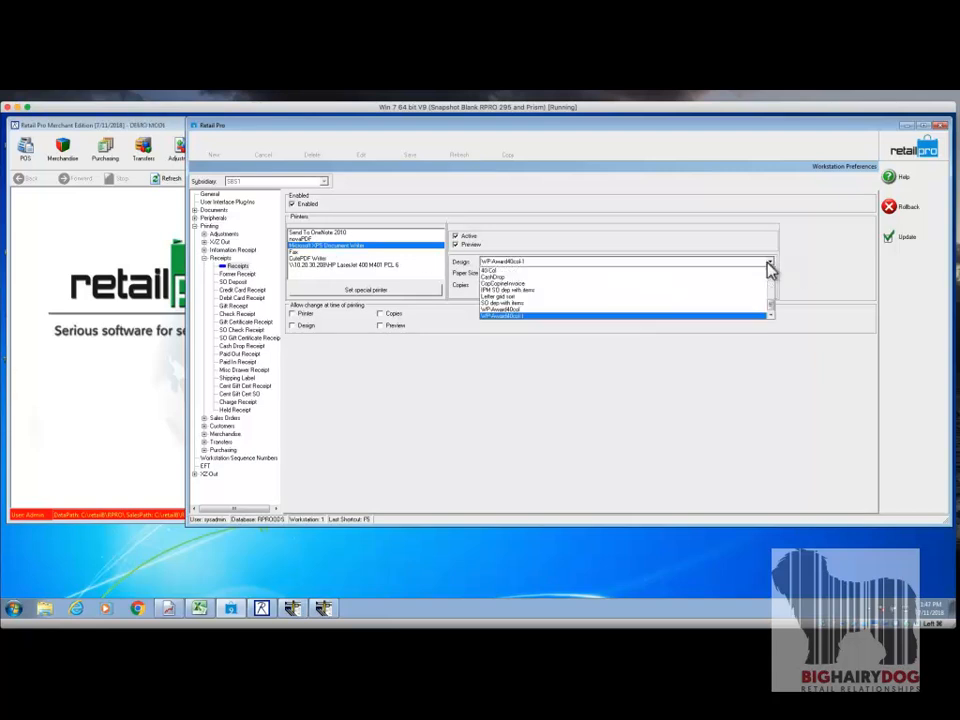
left_click(618, 244)
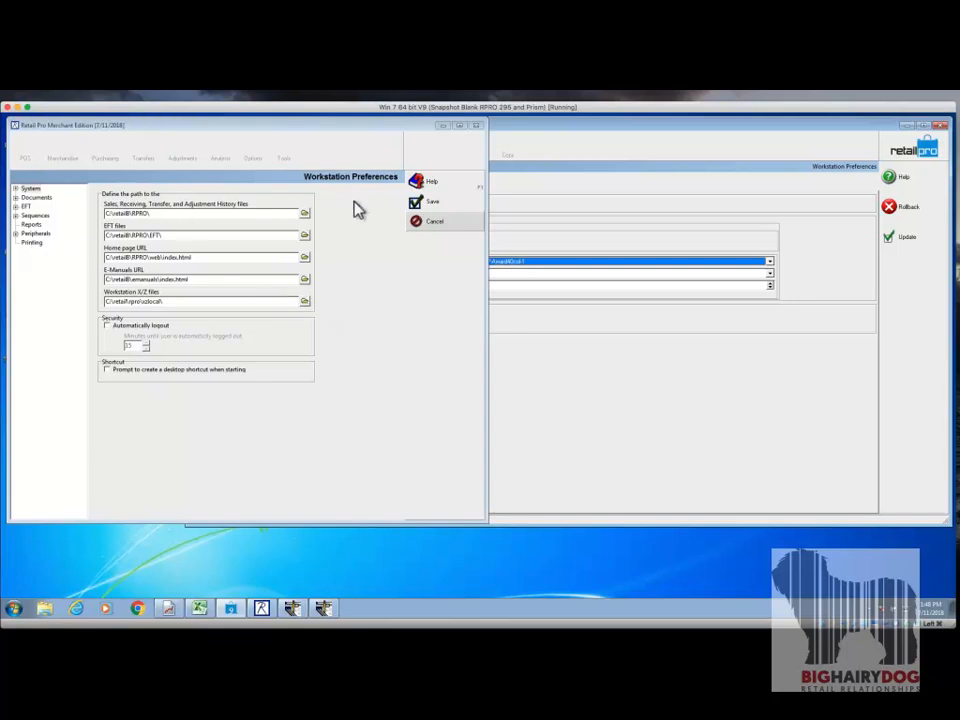
- Switch to Retail Pro Merchant Edition's workstation preferences, open Printing and view the available print areas
left_click(31, 243)
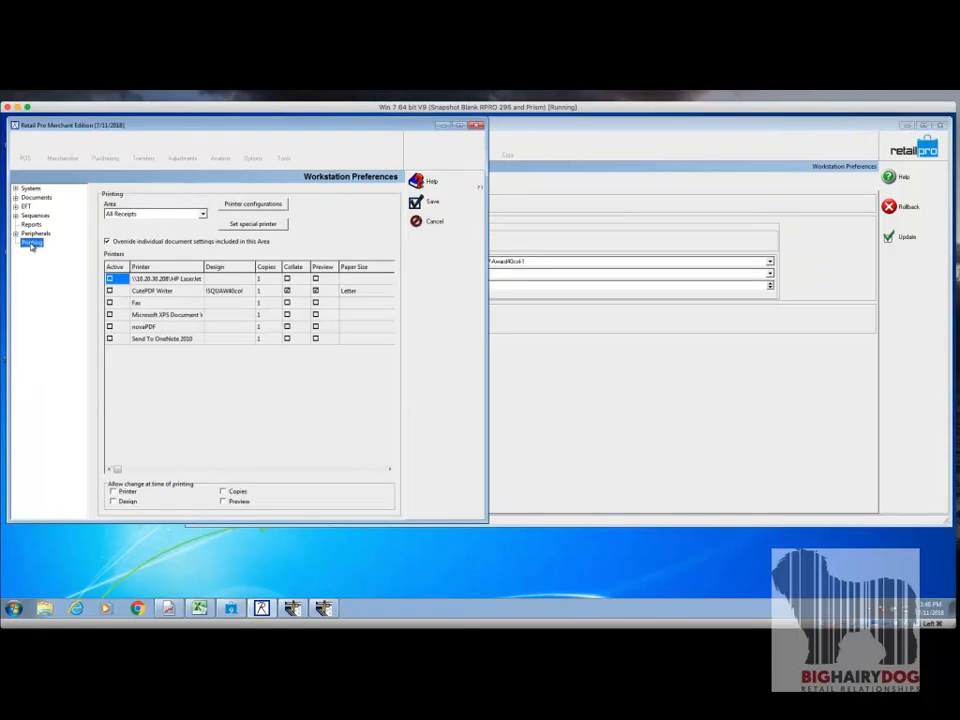
left_click(202, 215)
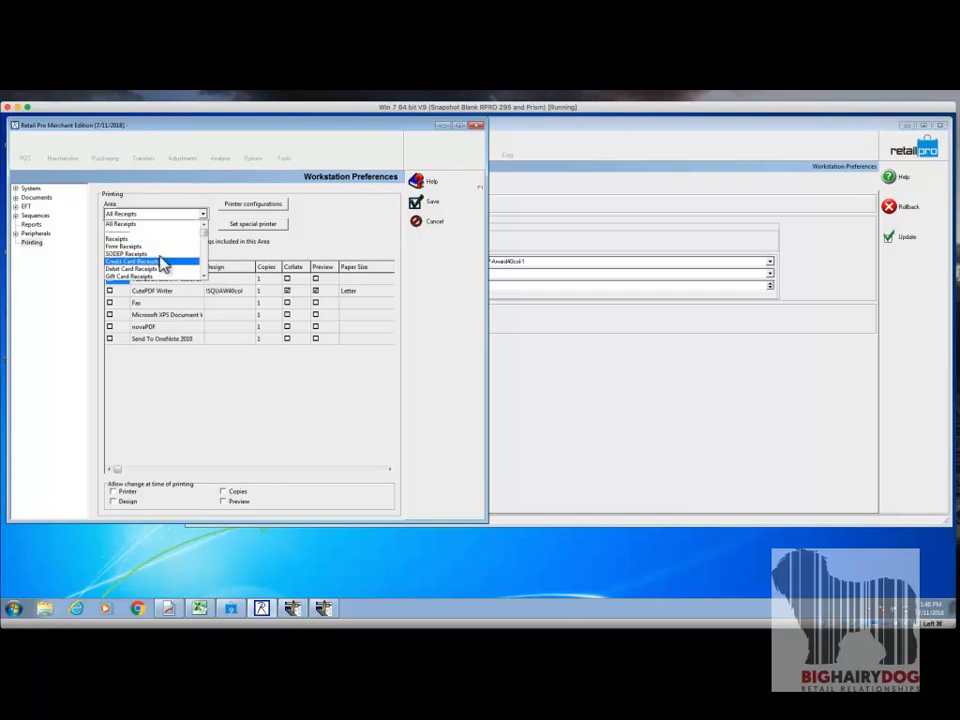
left_click(165, 232)
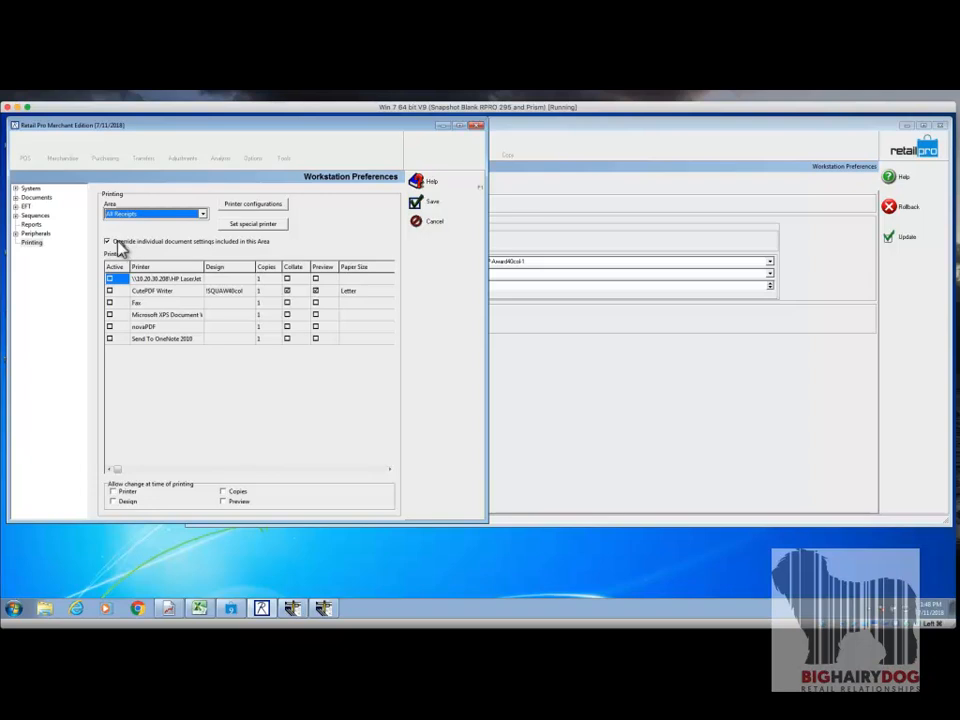
- Examine the override option for All Receipts and the printer settings of the individual Receipts area
left_click(109, 244)
left_click(108, 243)
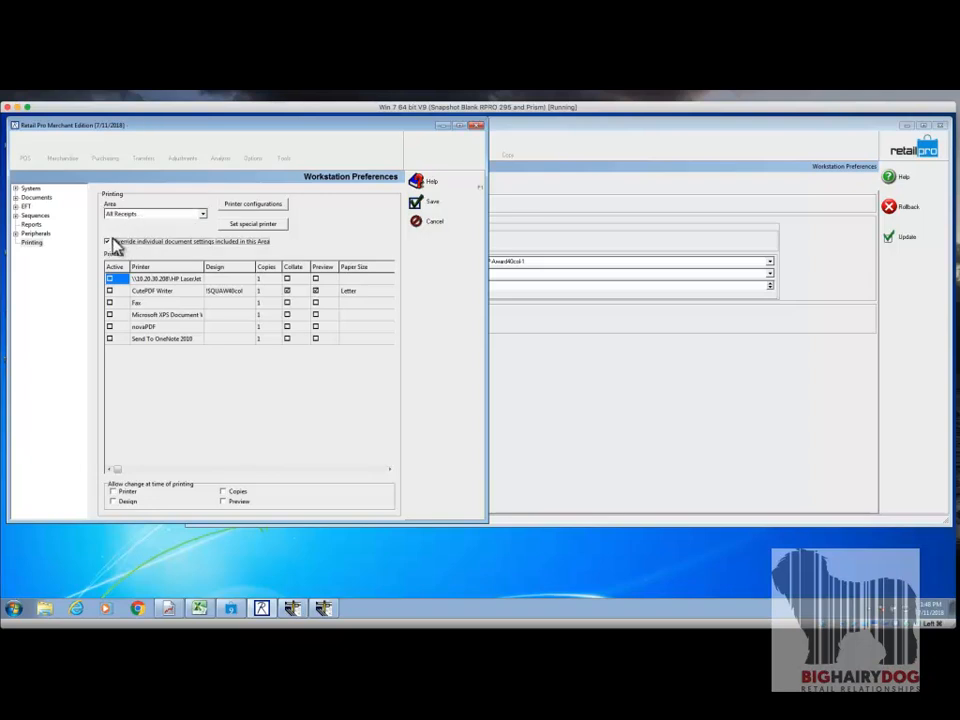
left_click(202, 214)
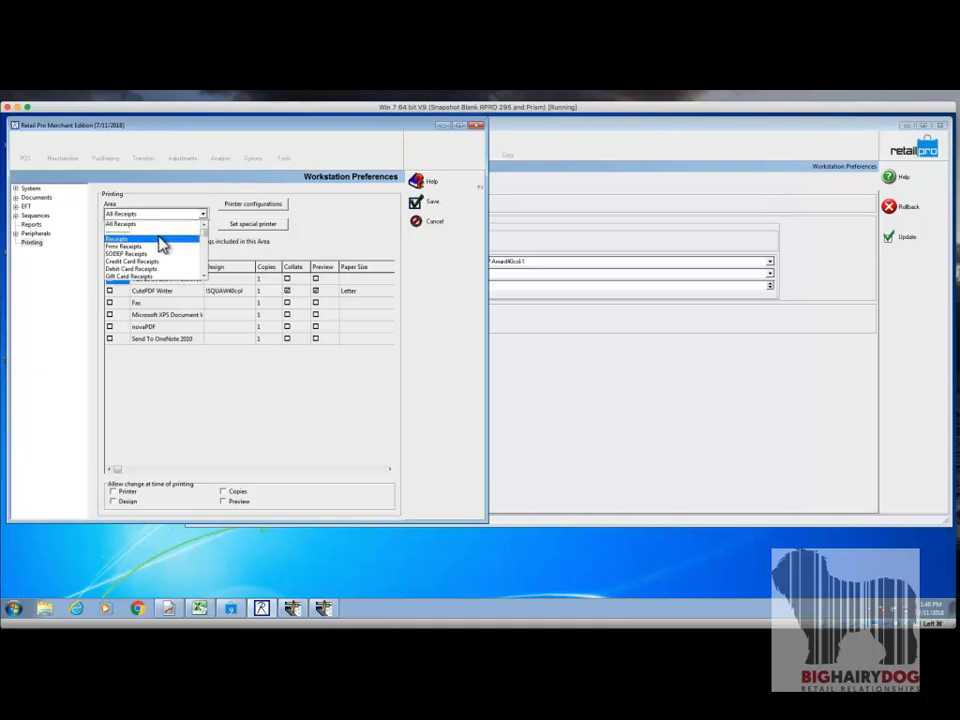
left_click(162, 241)
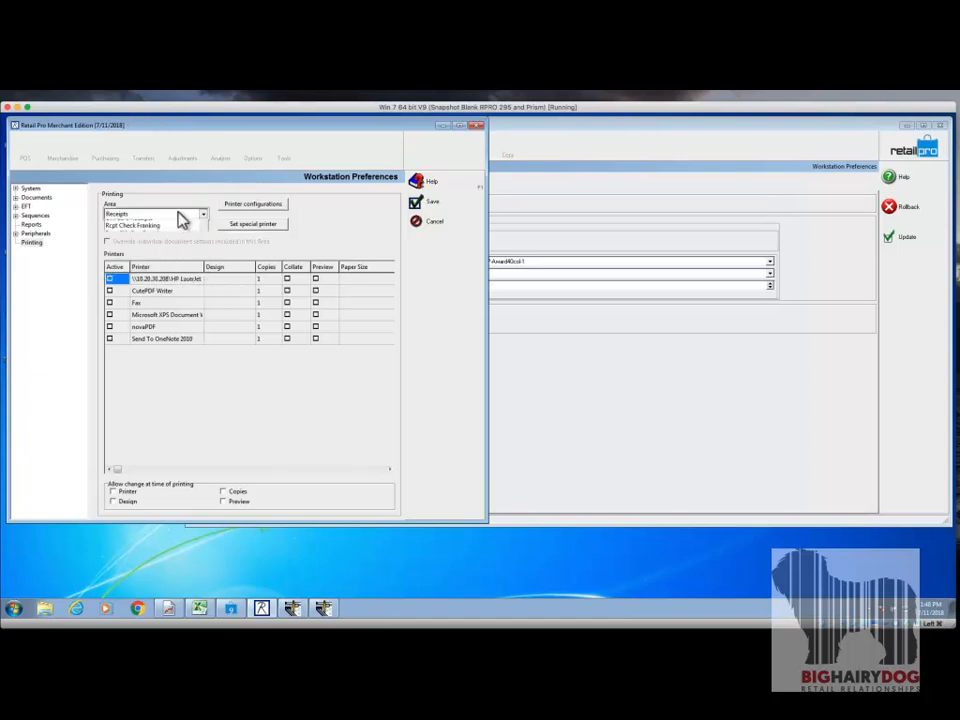
left_click(204, 227)
left_click(175, 228)
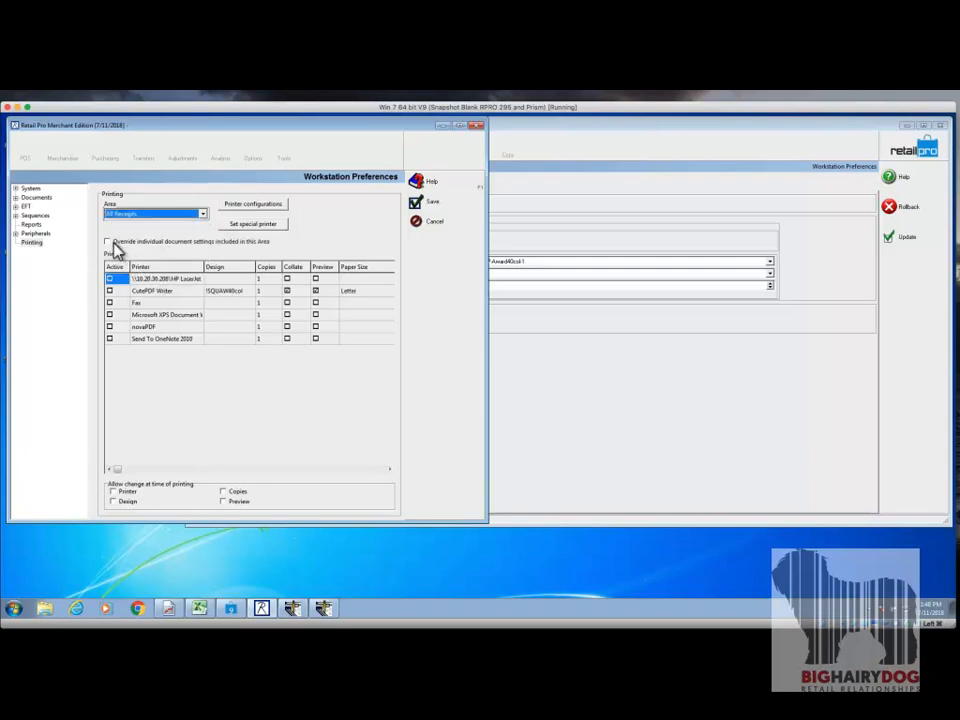
- Override the individual document settings for All Receipts and make CutePDF Writer the active printer
left_click(112, 242)
left_click(110, 290)
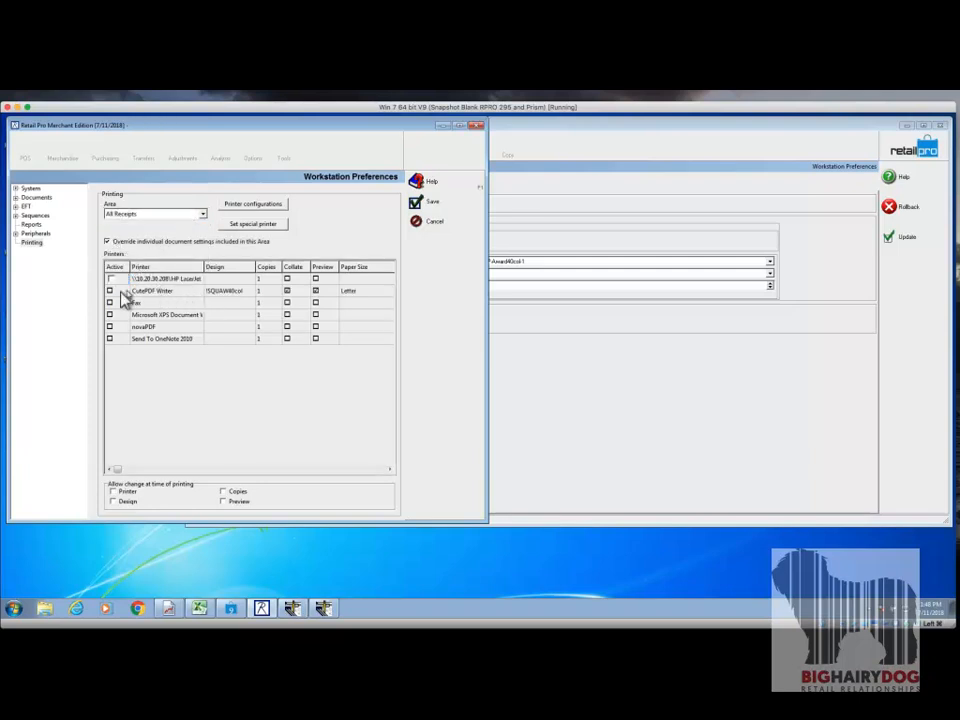
- Locate the receipt design setting in both programs and place the Retail Pro 9 window beside Merchant Edition
left_click(233, 290)
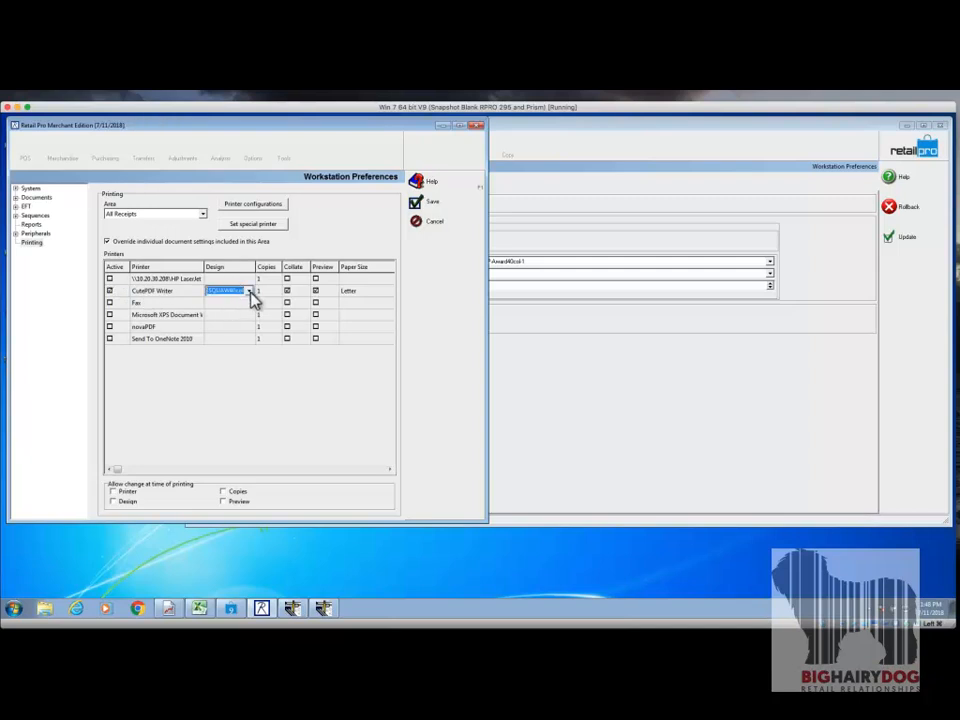
left_click(555, 266)
left_click(560, 265)
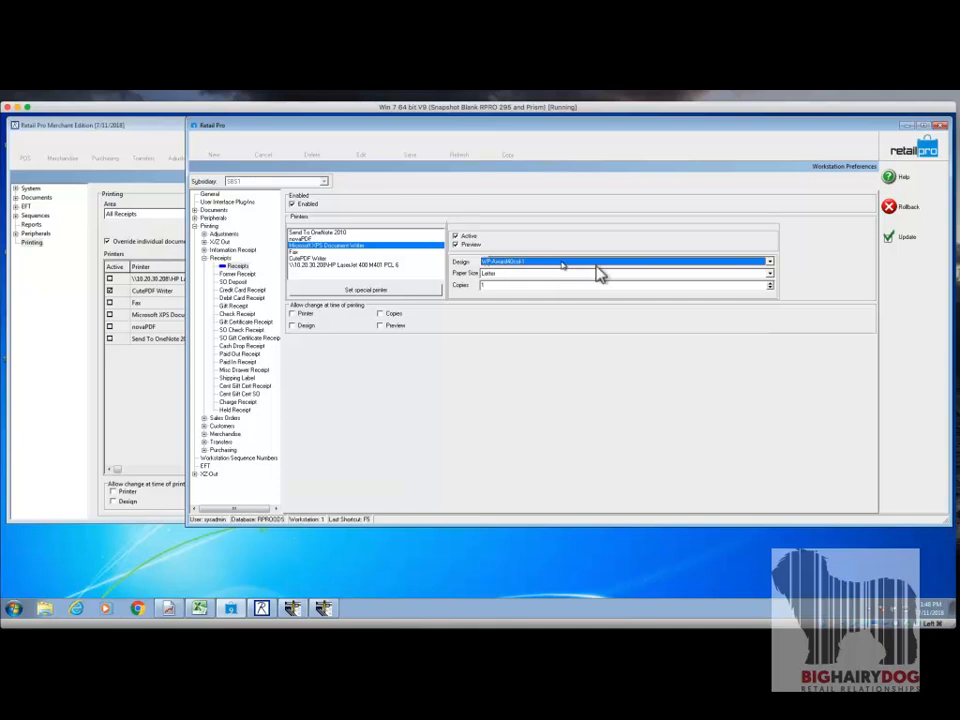
left_click_drag(276, 129, 570, 135)
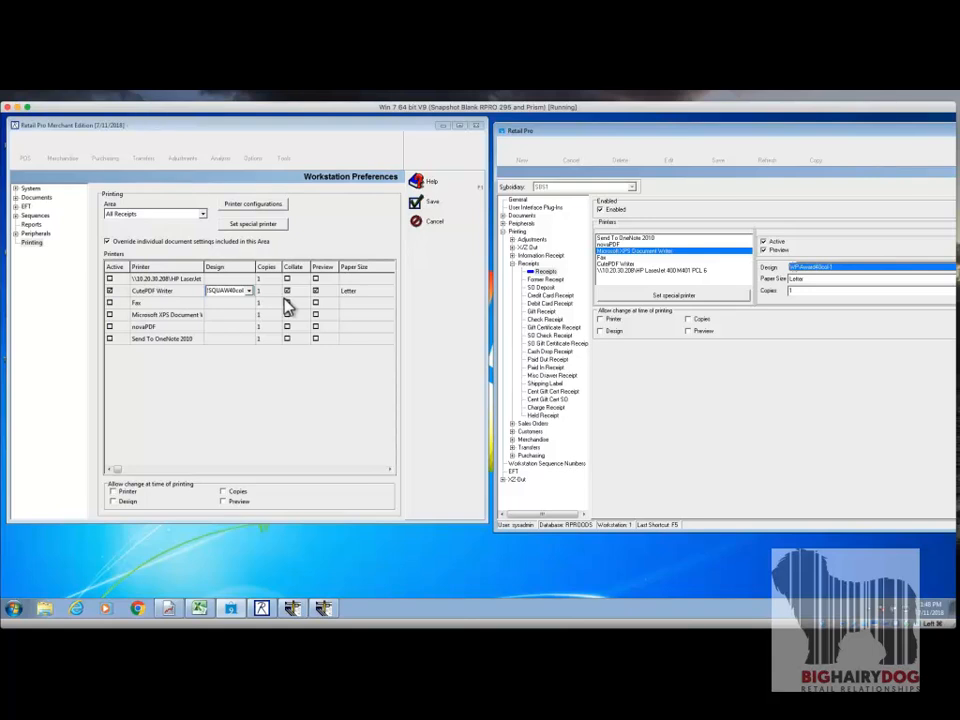
- Compare the design setting for CutePDF Writer in Merchant Edition with that for Microsoft XPS Document Writer in Retail Pro 9
left_click(32, 243)
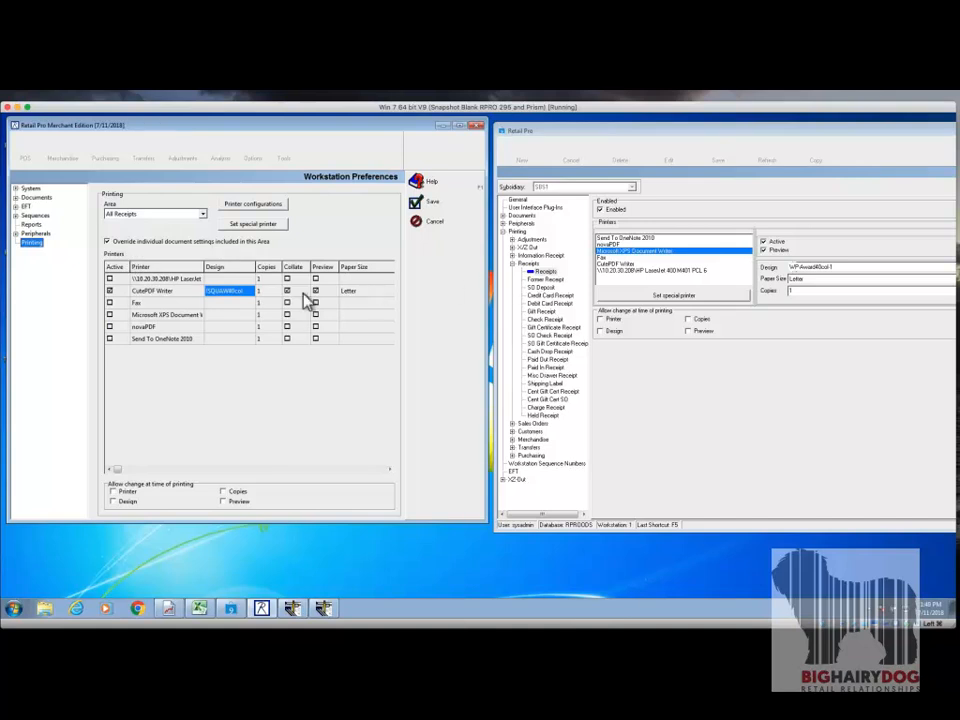
left_click(238, 291)
left_click(240, 302)
left_click(241, 292)
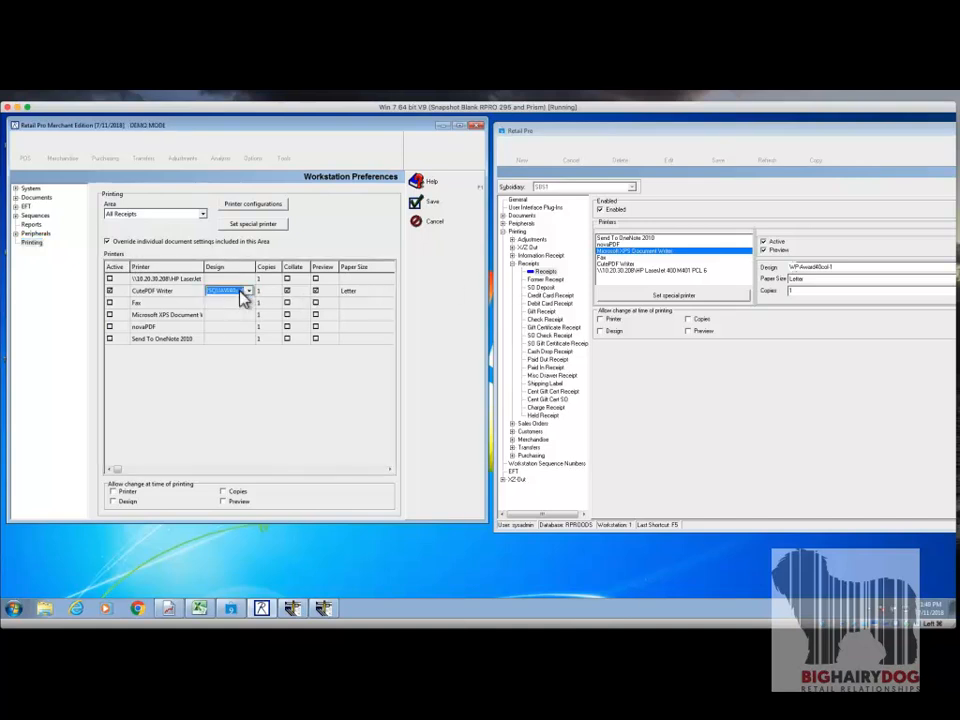
left_click(828, 270)
left_click(831, 272)
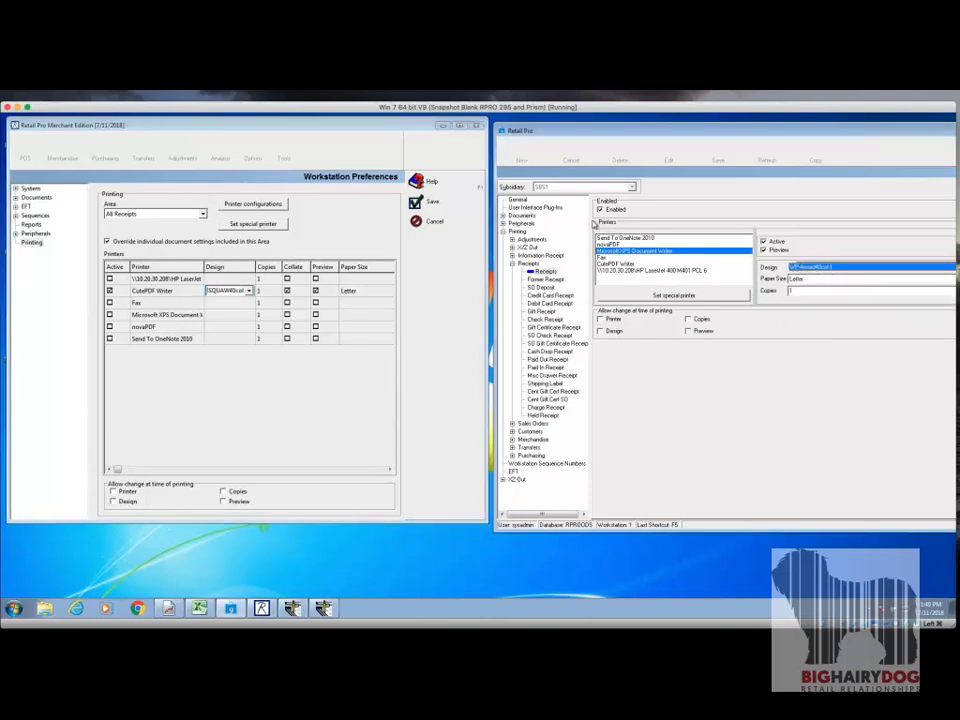
- Discard the workstation preference changes in Merchant Edition and save the workstation preferences in Retail Pro 9
left_click(420, 221)
left_click_drag(609, 135, 200, 130)
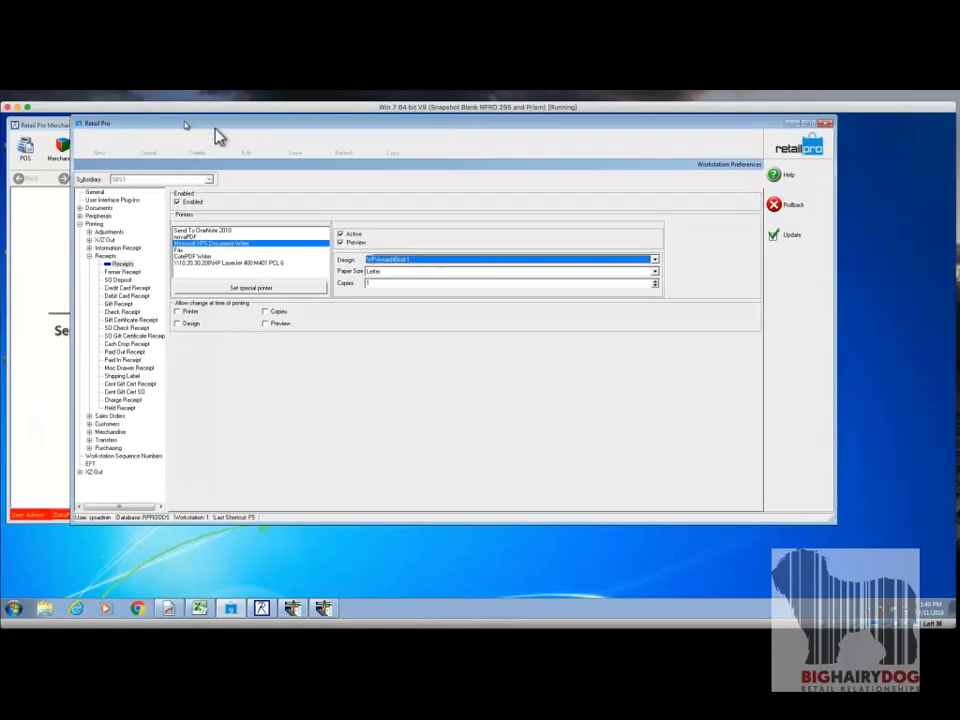
left_click(817, 241)
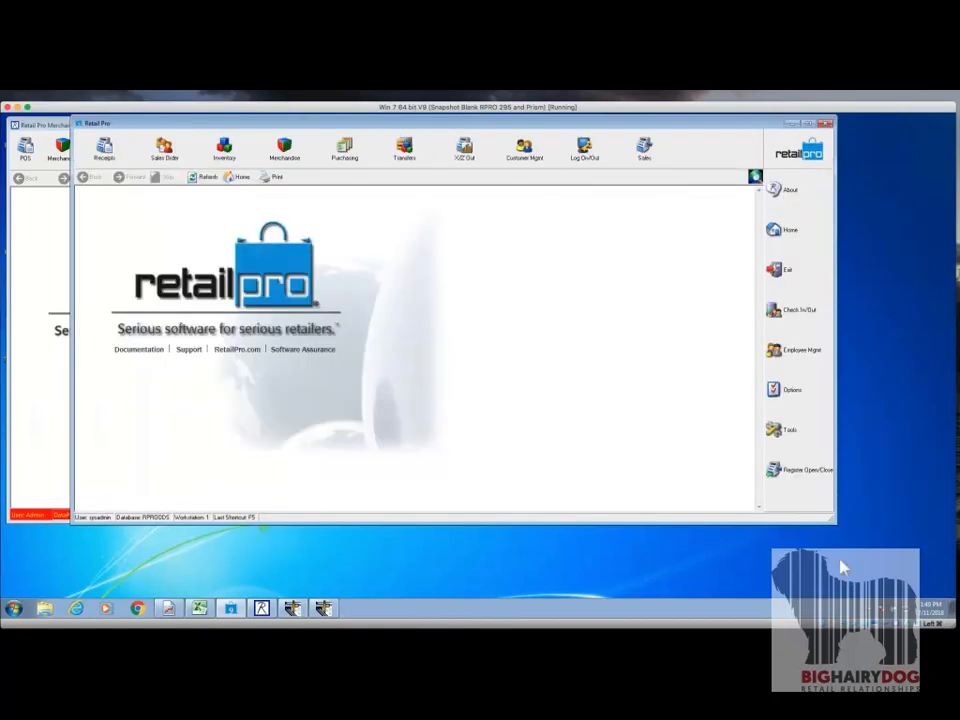
- Resize the Retail Pro 9 window and place it beside Merchant Edition so both home screens fit without overlapping
left_click_drag(838, 525, 453, 514)
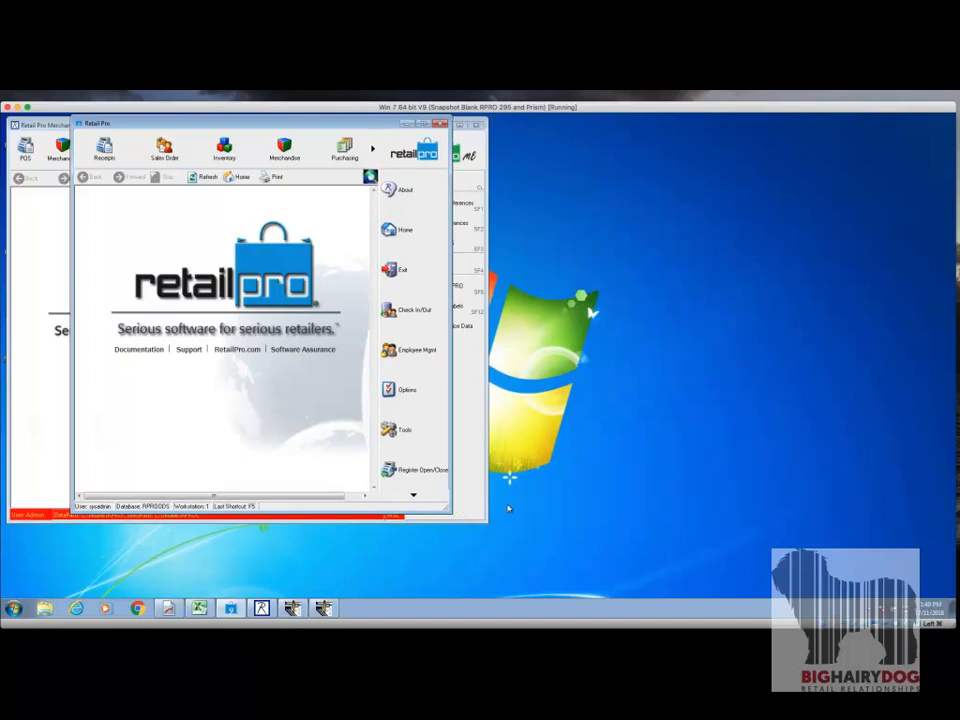
left_click_drag(146, 126, 558, 129)
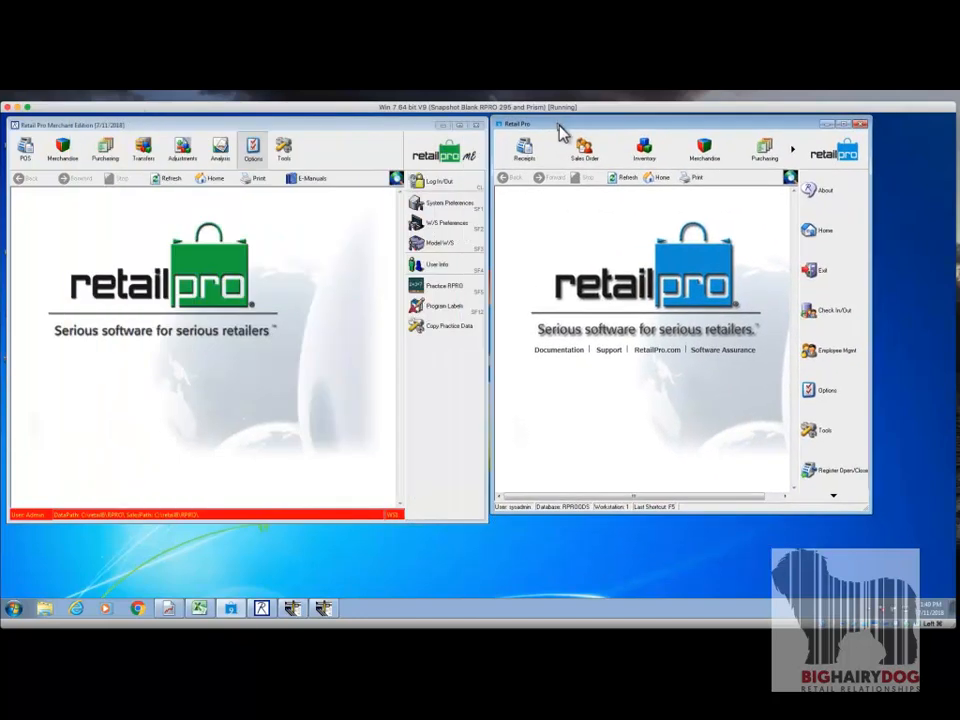
left_click_drag(866, 510, 938, 516)
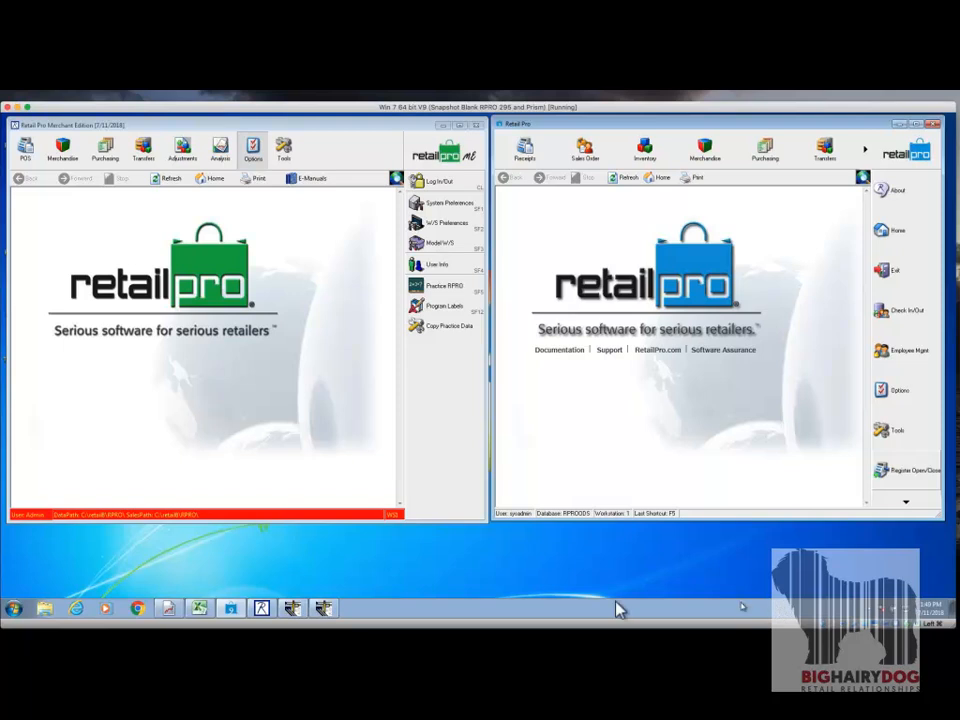
- Switch to Document Designer and select the COD signature field, followed by the Charge signature field, in the 40 Col design
left_click(290, 608)
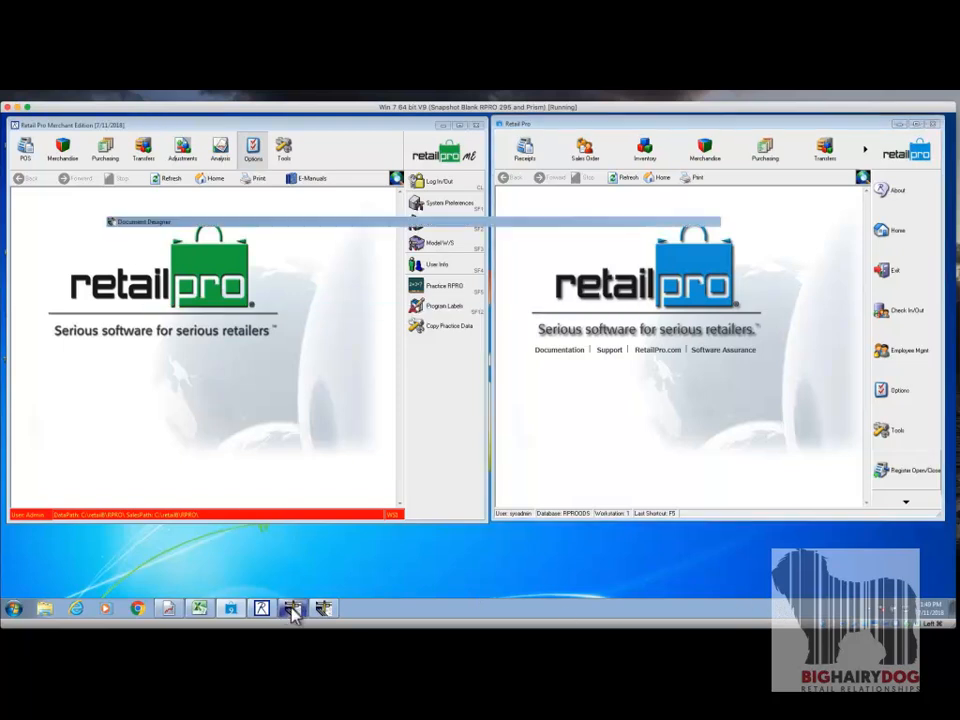
left_click(310, 500)
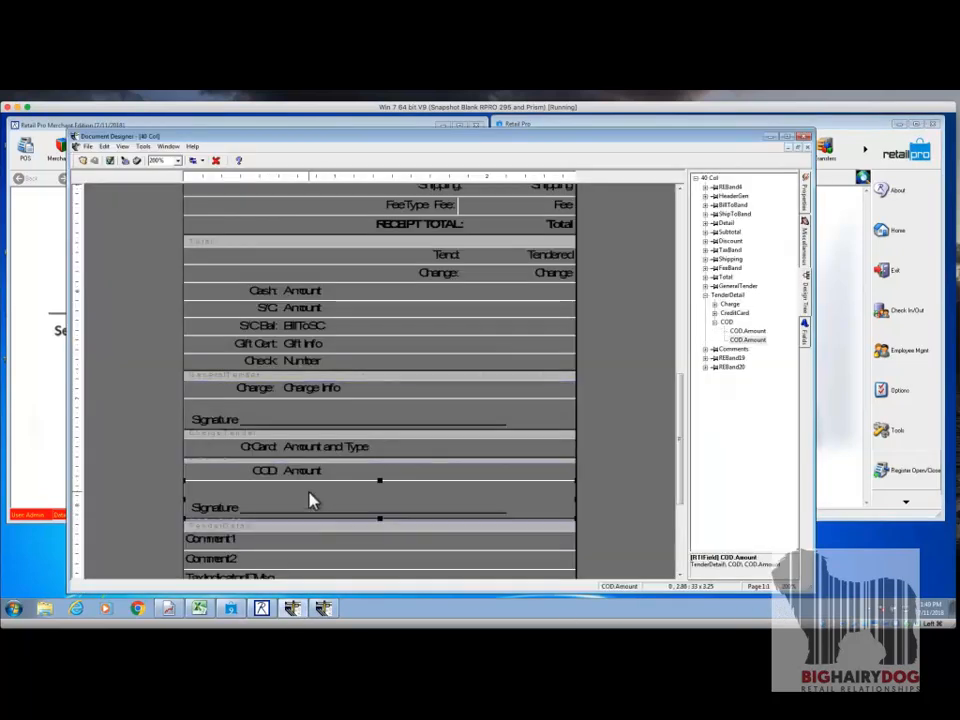
left_click(306, 425)
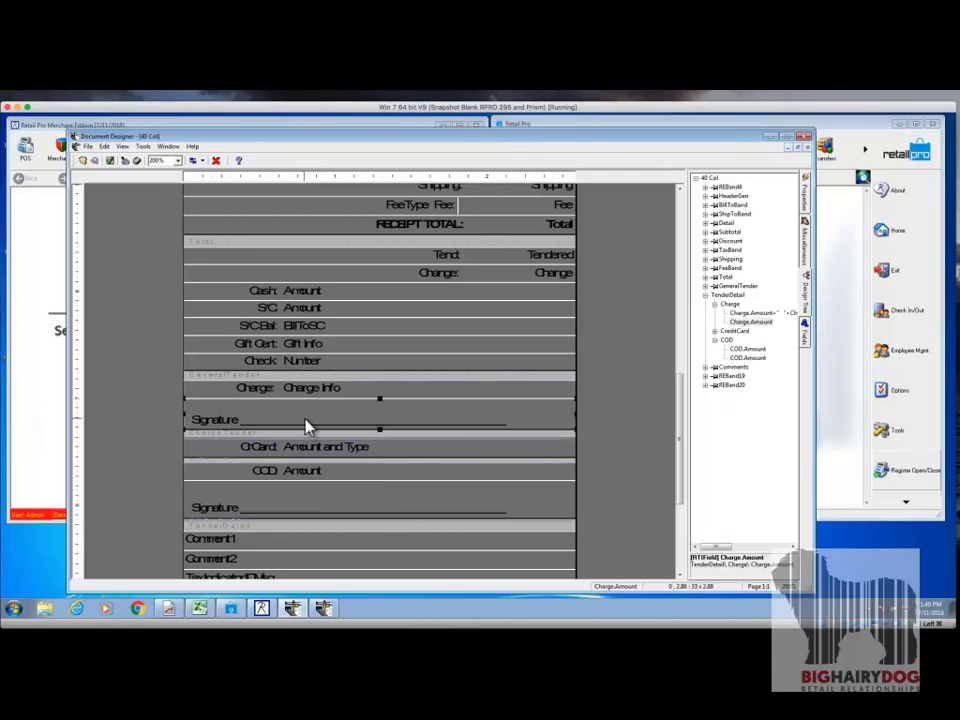